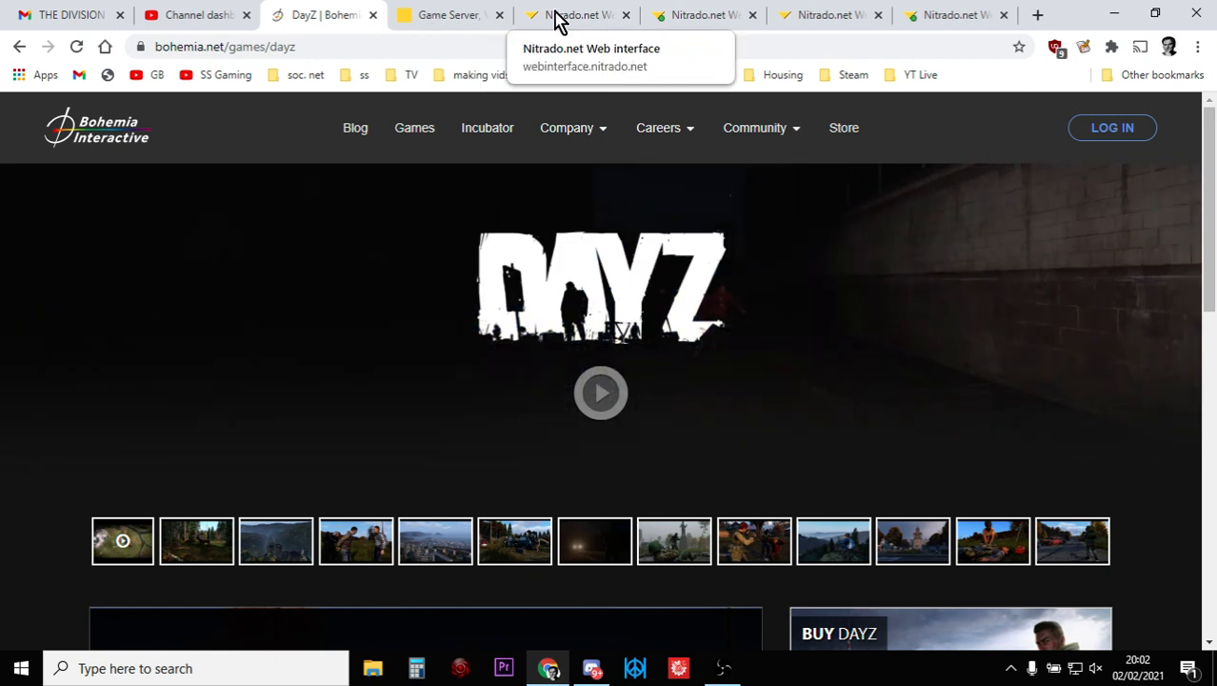
Review the base settings of the DayZ PS4 server, its day and night time multipliers, and the shutdown message in messages.xml.
left_click(566, 18)
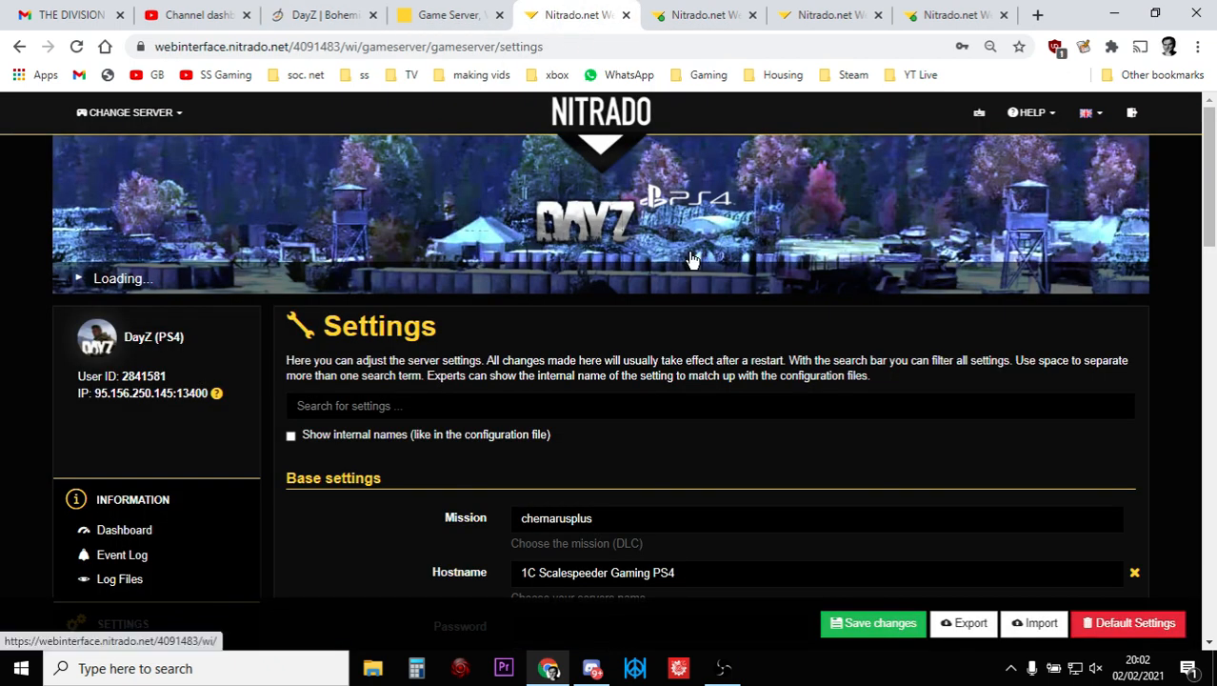
scroll(690, 266, "down", 1)
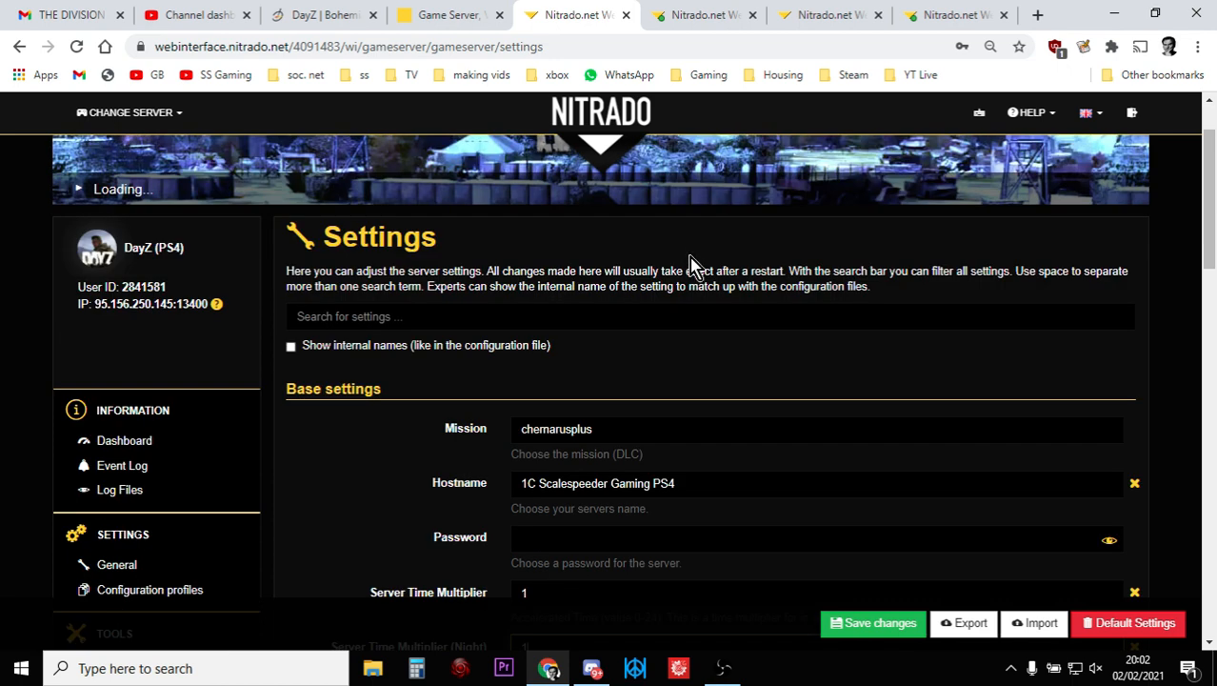
scroll(693, 264, "down", 4)
scroll(693, 264, "up", 5)
left_click(706, 16)
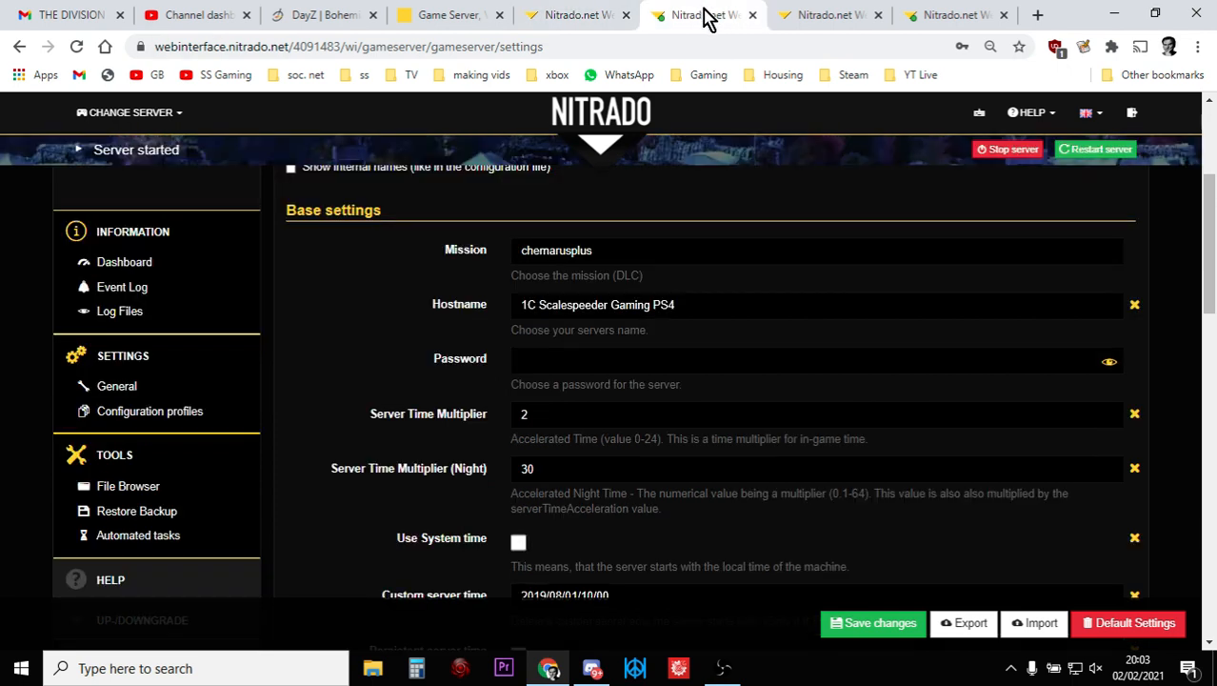
left_click(832, 17)
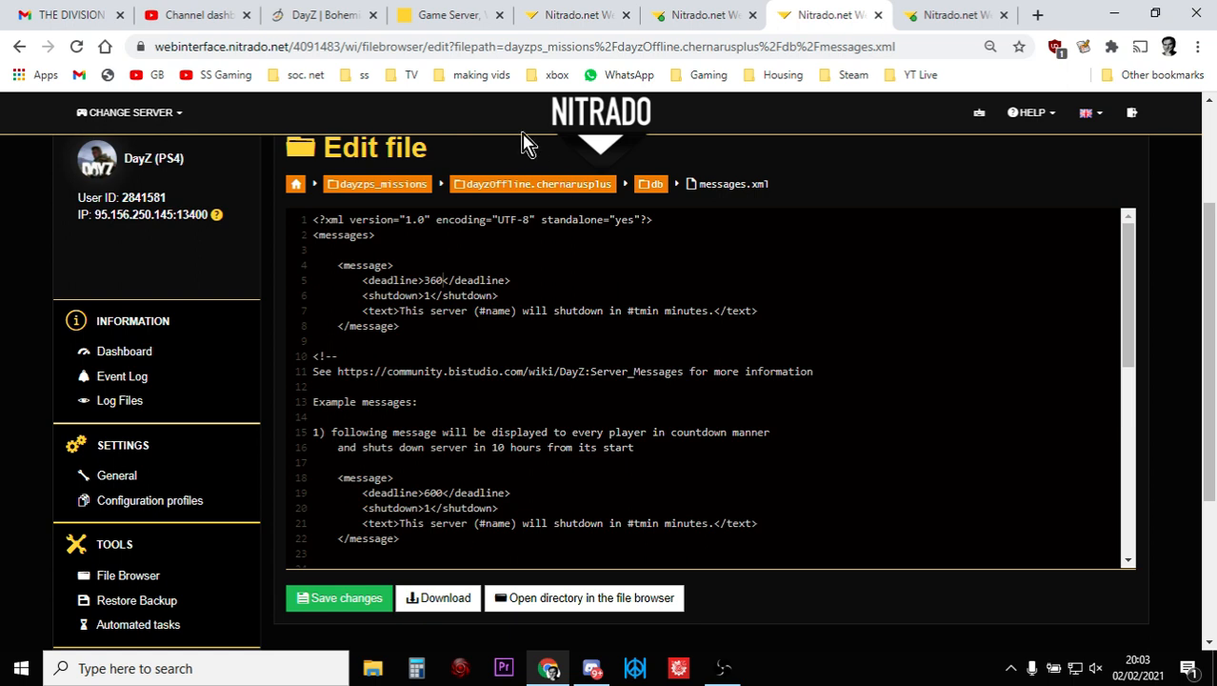
left_click(539, 18)
scroll(701, 340, "down", 3)
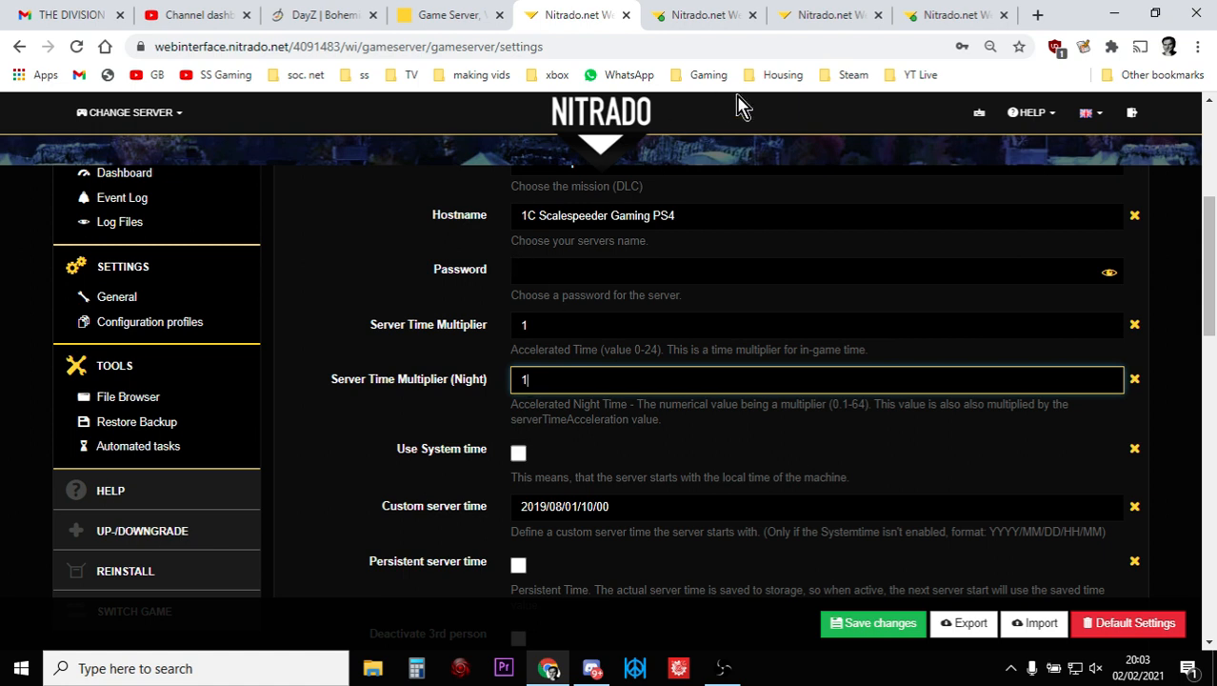
left_click(749, 19)
left_click(819, 15)
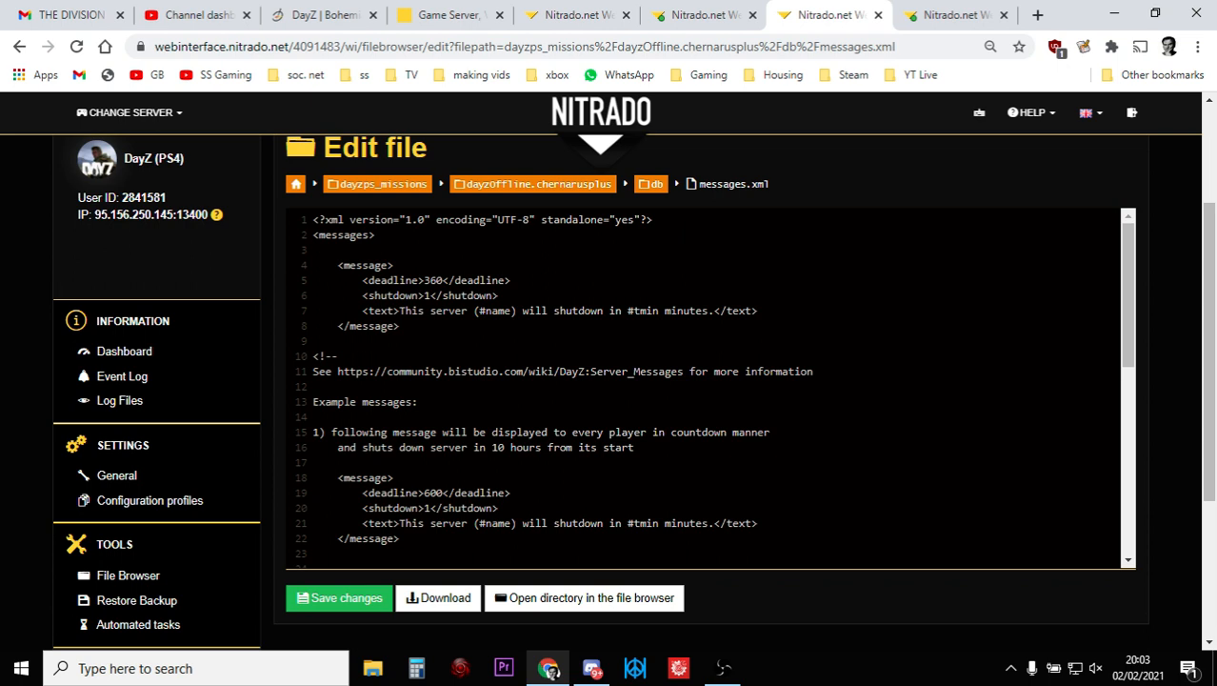
Examine the custom server time, system time and persistent time options for the 1C Scalespeeder Gaming PS4 server.
left_click(562, 19)
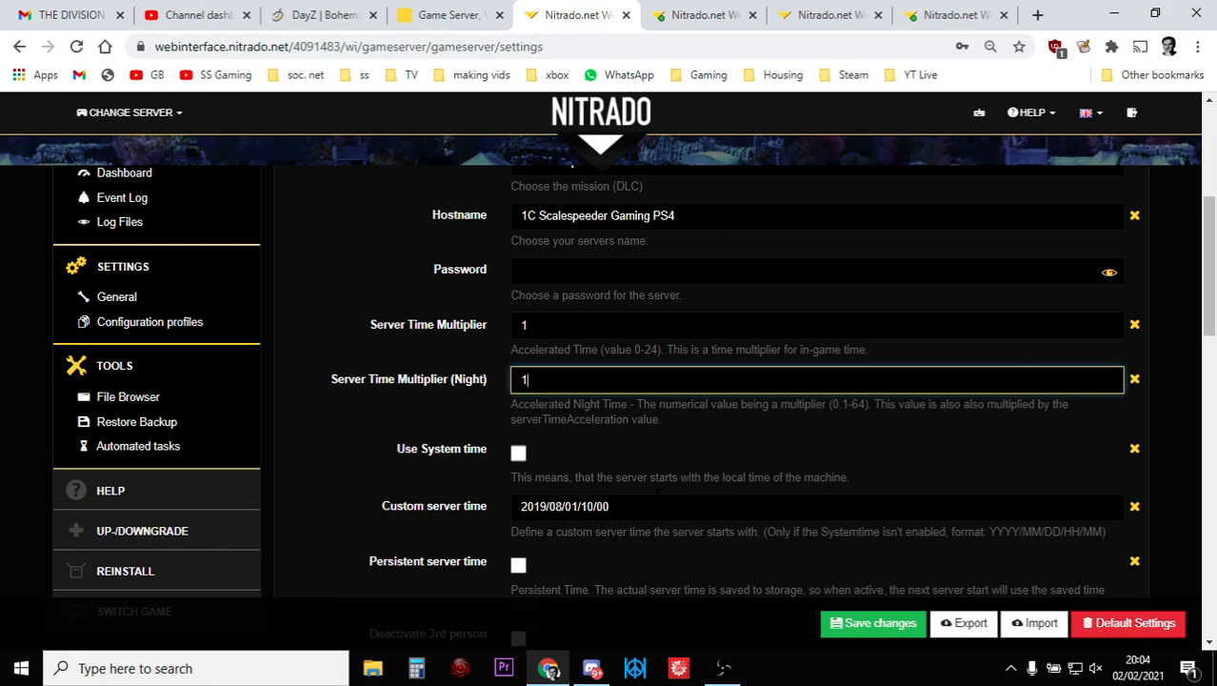
left_click(654, 506)
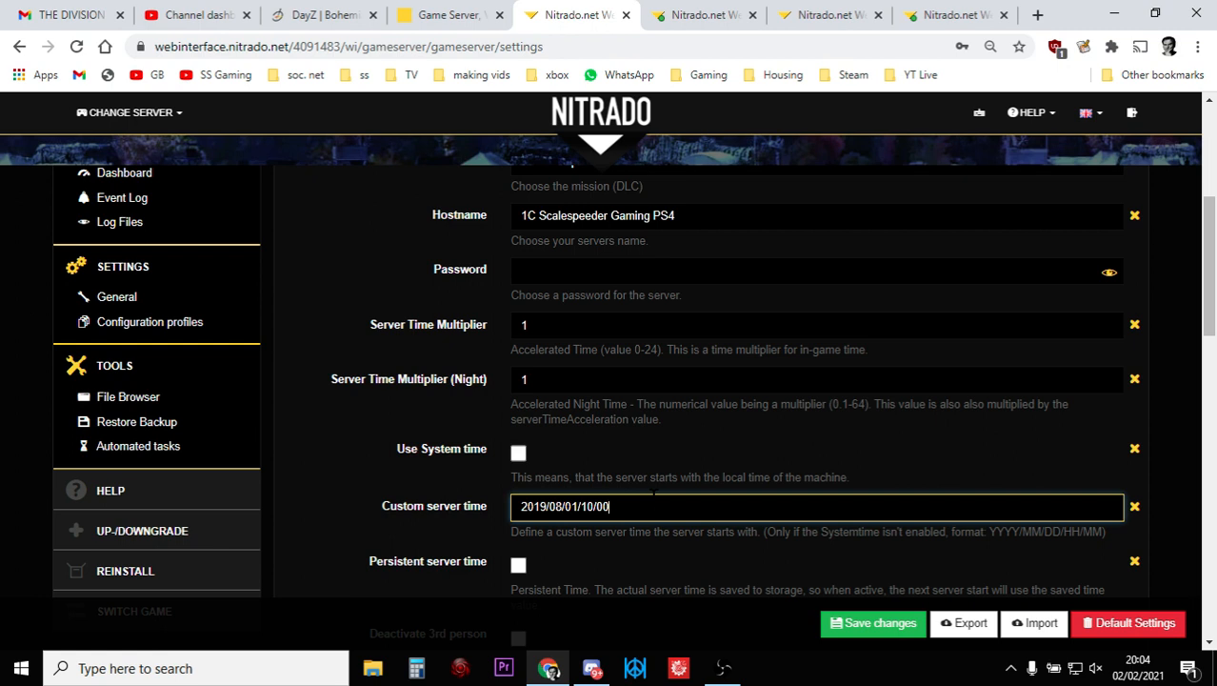
scroll(655, 494, "up", 1)
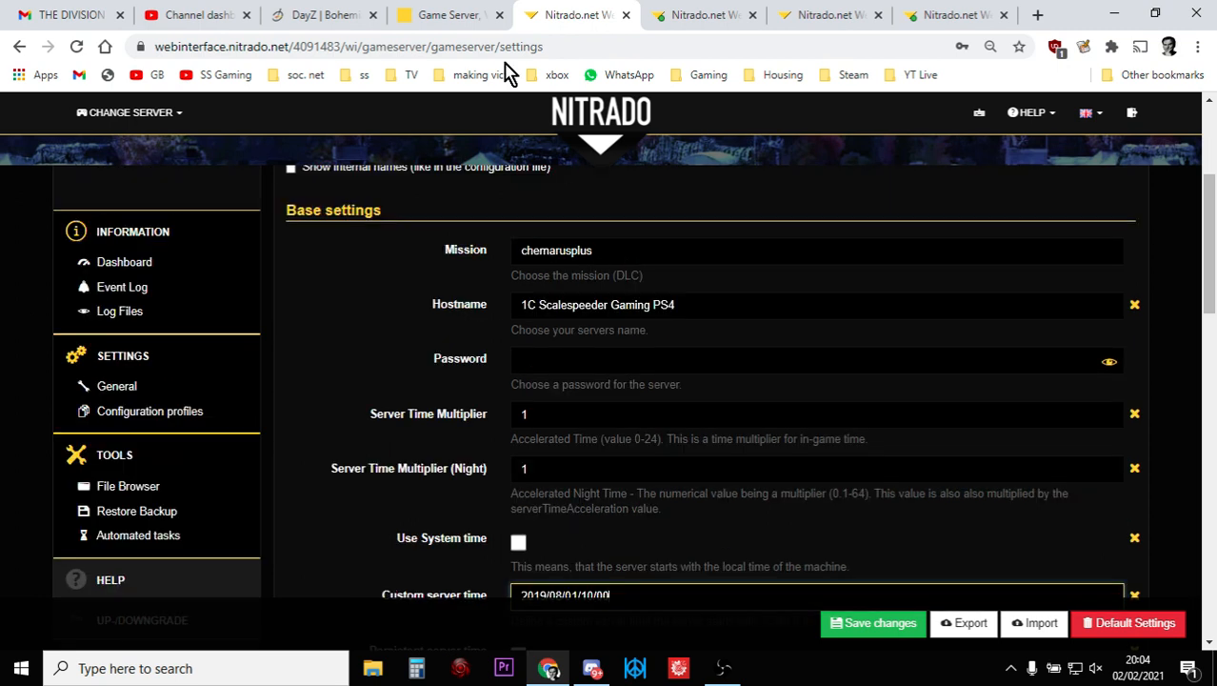
left_click(455, 29)
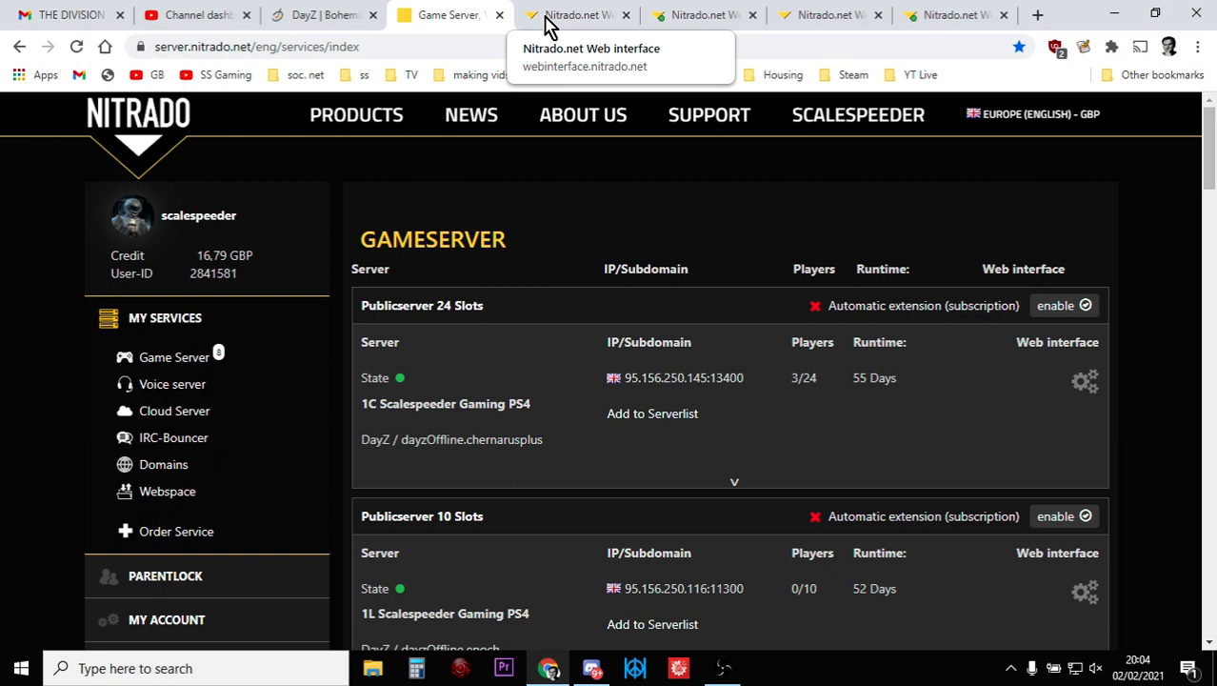
left_click(572, 16)
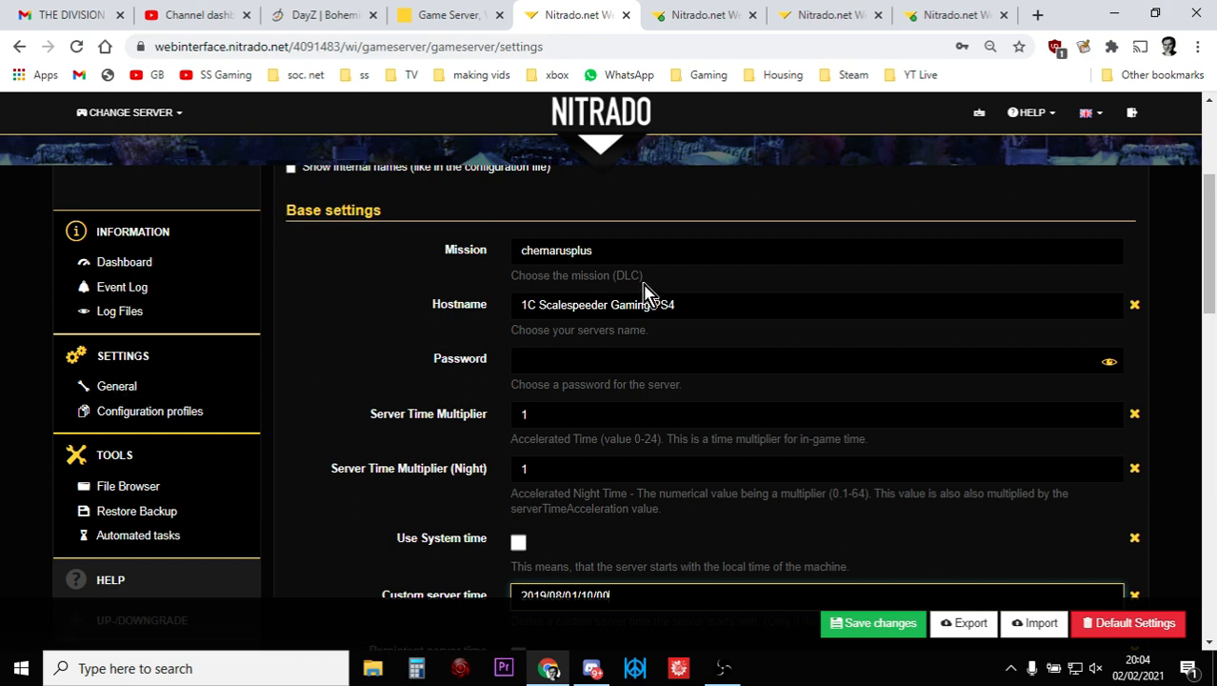
scroll(646, 289, "down", 2)
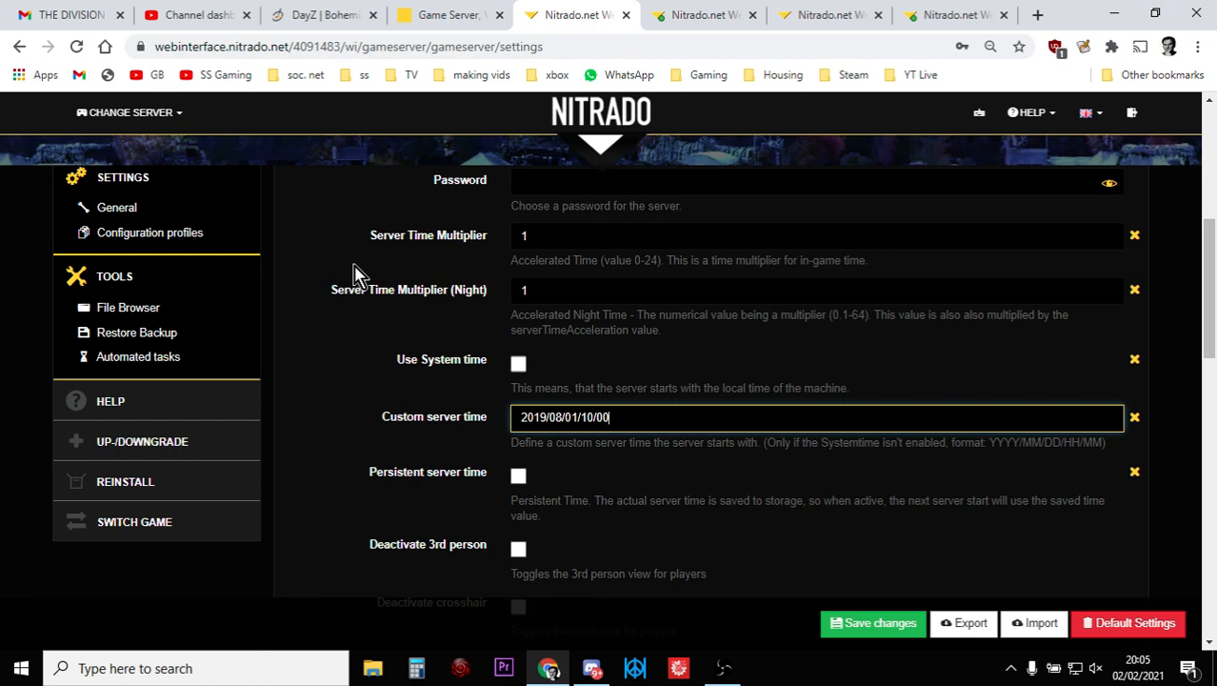
scroll(600, 345, "down", 1)
left_click(520, 277)
left_click(521, 277)
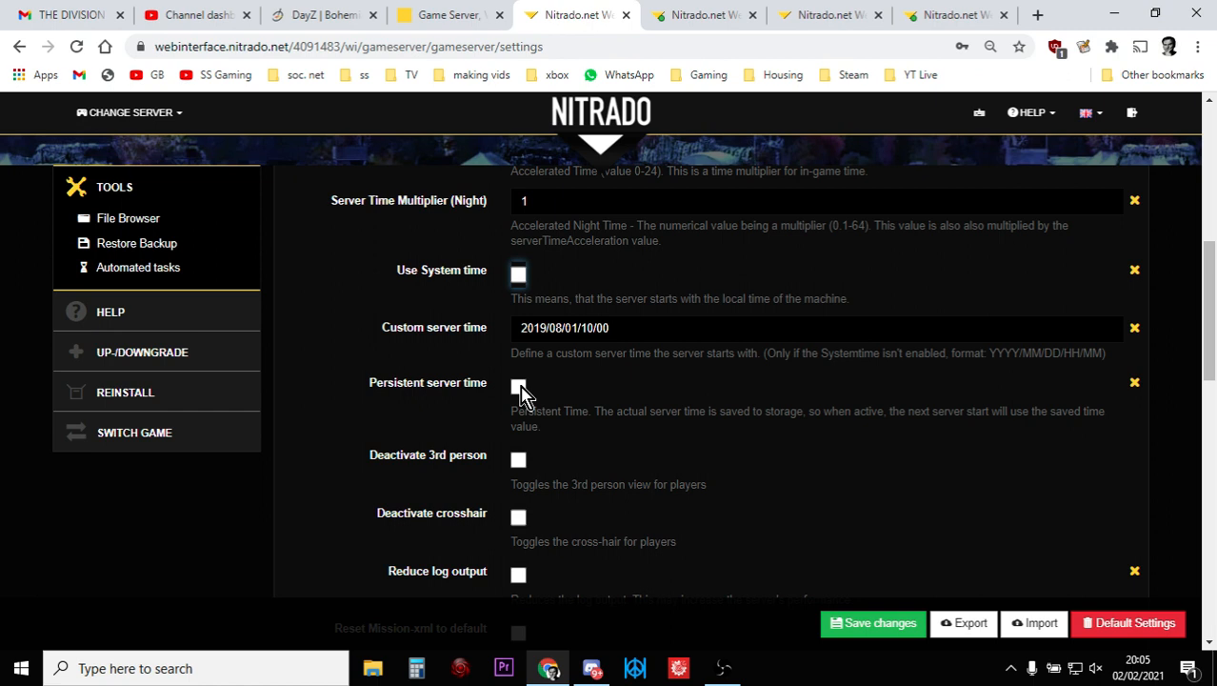
left_click(627, 327)
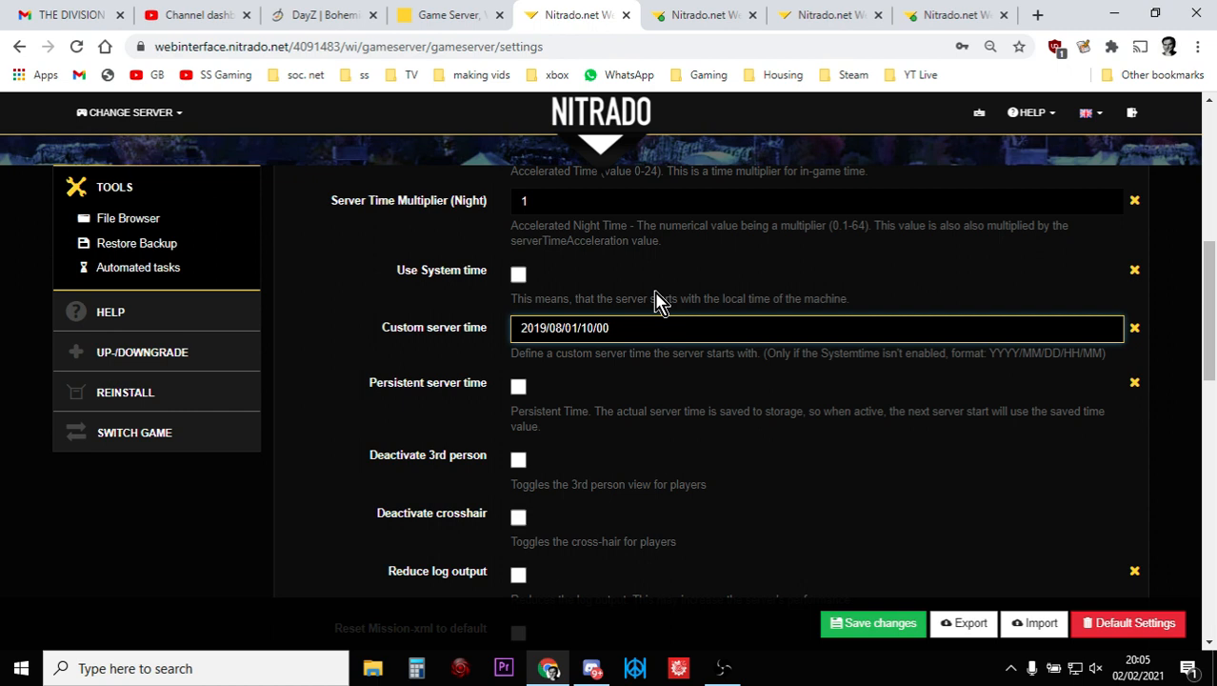
Examine the shutdown deadline and the comment opening marker in messages.xml alongside the custom server time setting.
left_click(827, 21)
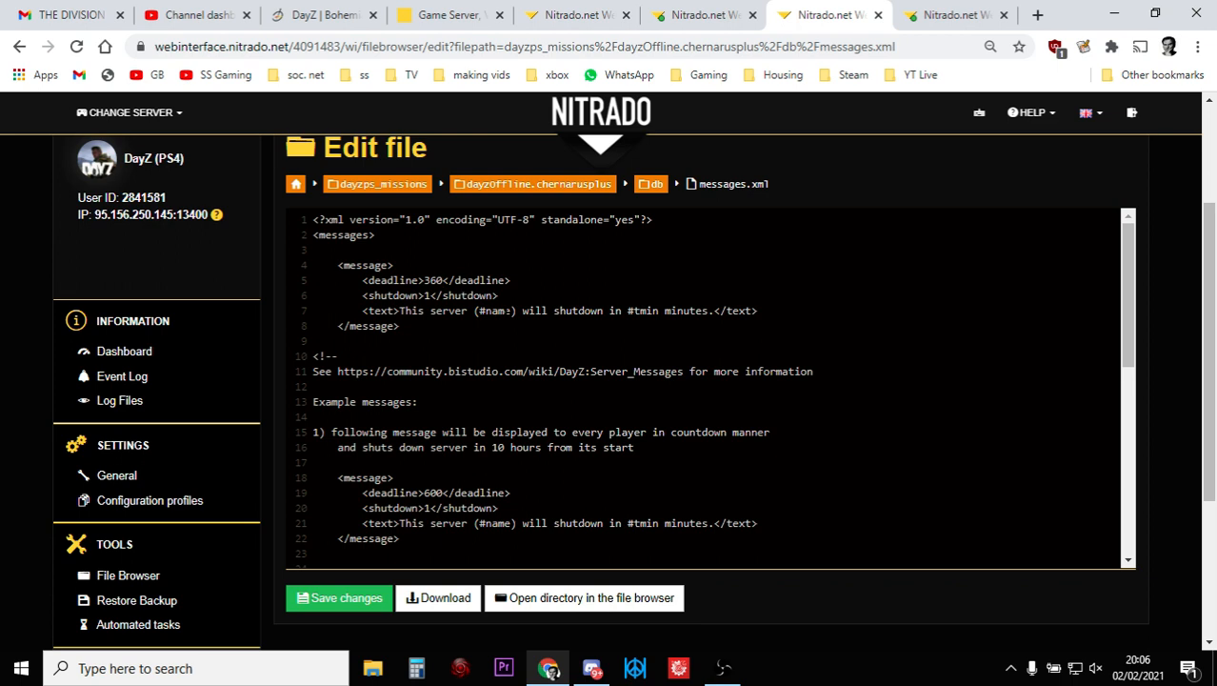
left_click(567, 15)
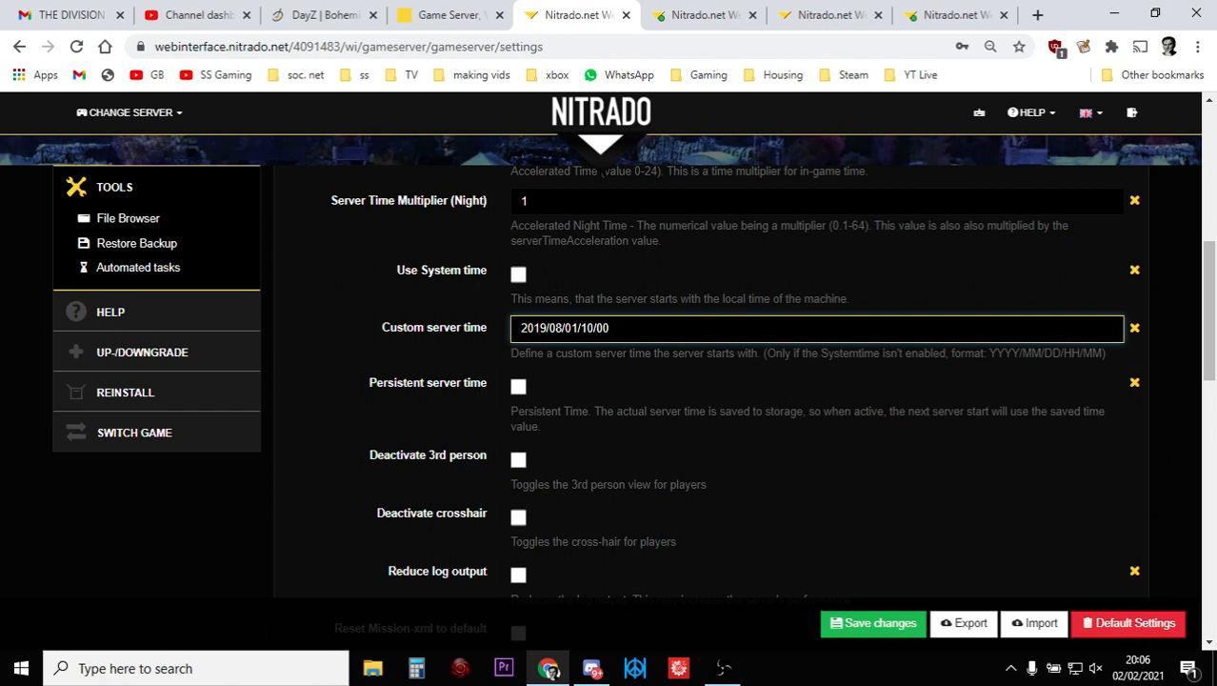
left_click(819, 19)
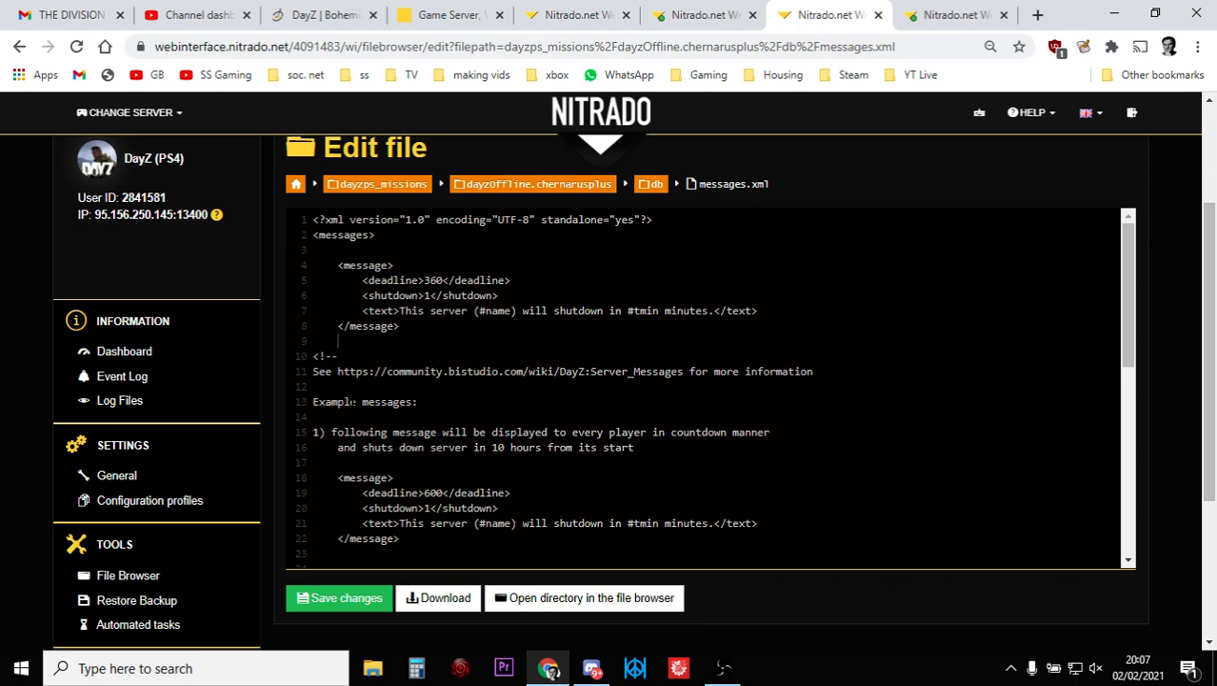
left_click_drag(339, 356, 313, 357)
left_click(338, 356)
left_click(583, 16)
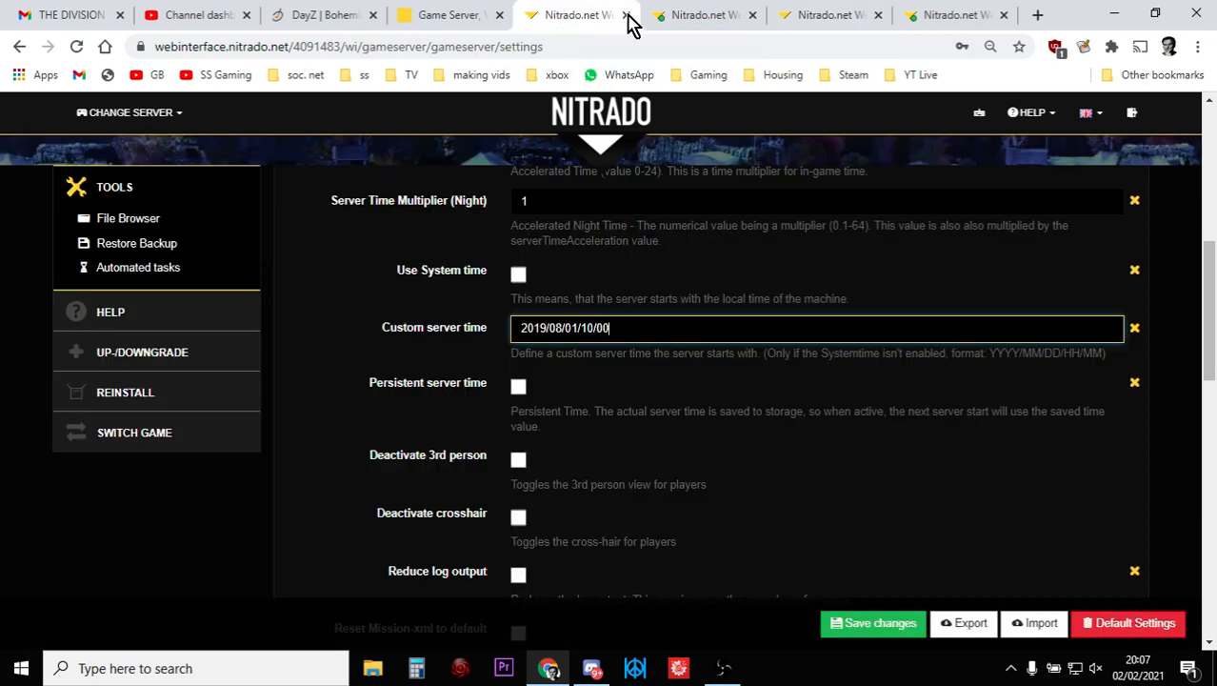
left_click(700, 19)
left_click(598, 19)
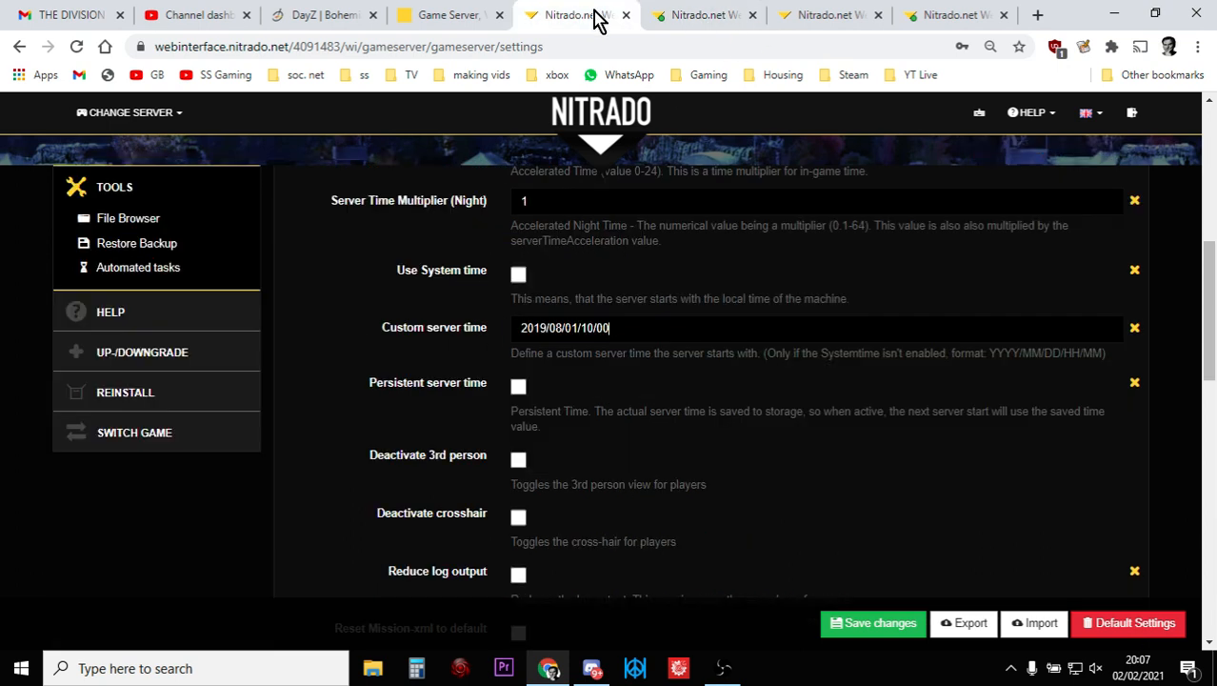
left_click(812, 17)
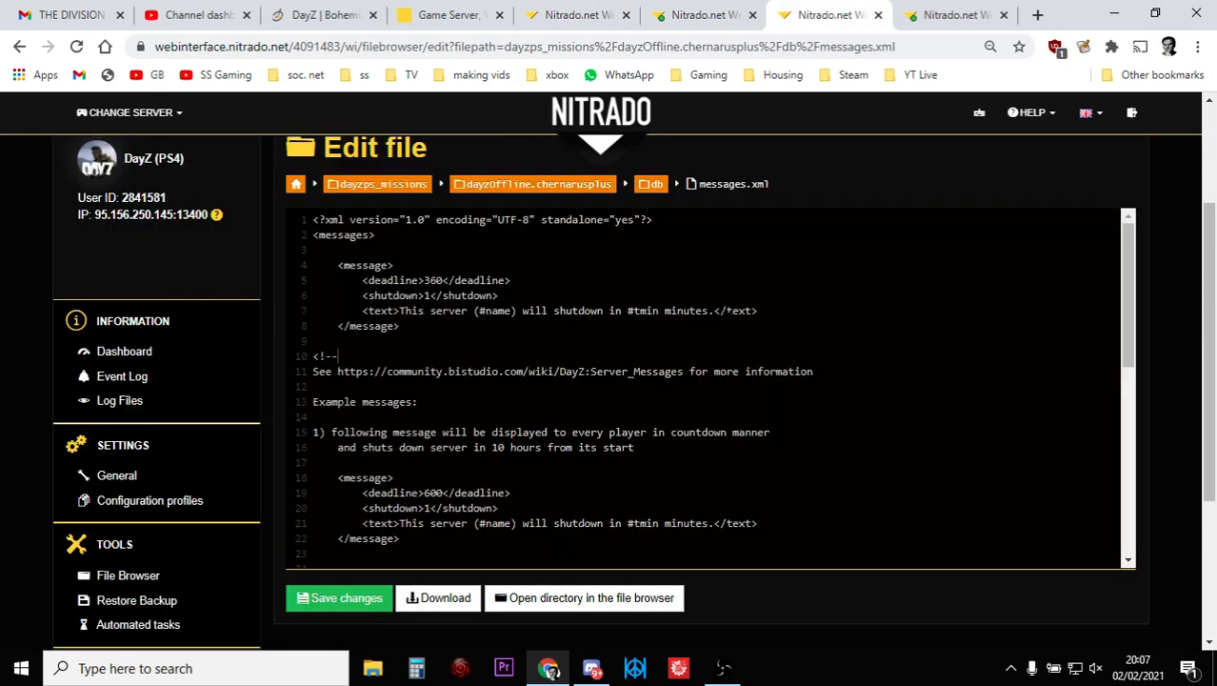
Copy the YYYY/MM/DD/HH/MM format from the serverTime comment in the PC server's serverDZ.cfg file.
left_click(952, 17)
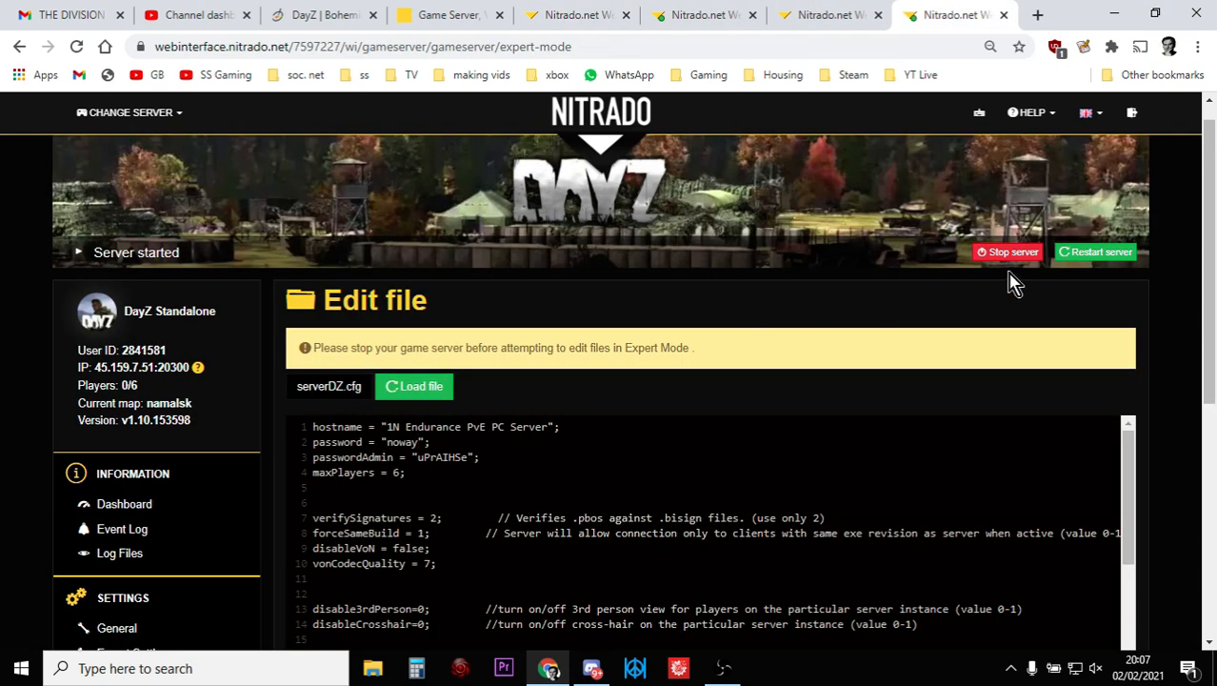
left_click_drag(1212, 232, 1201, 331)
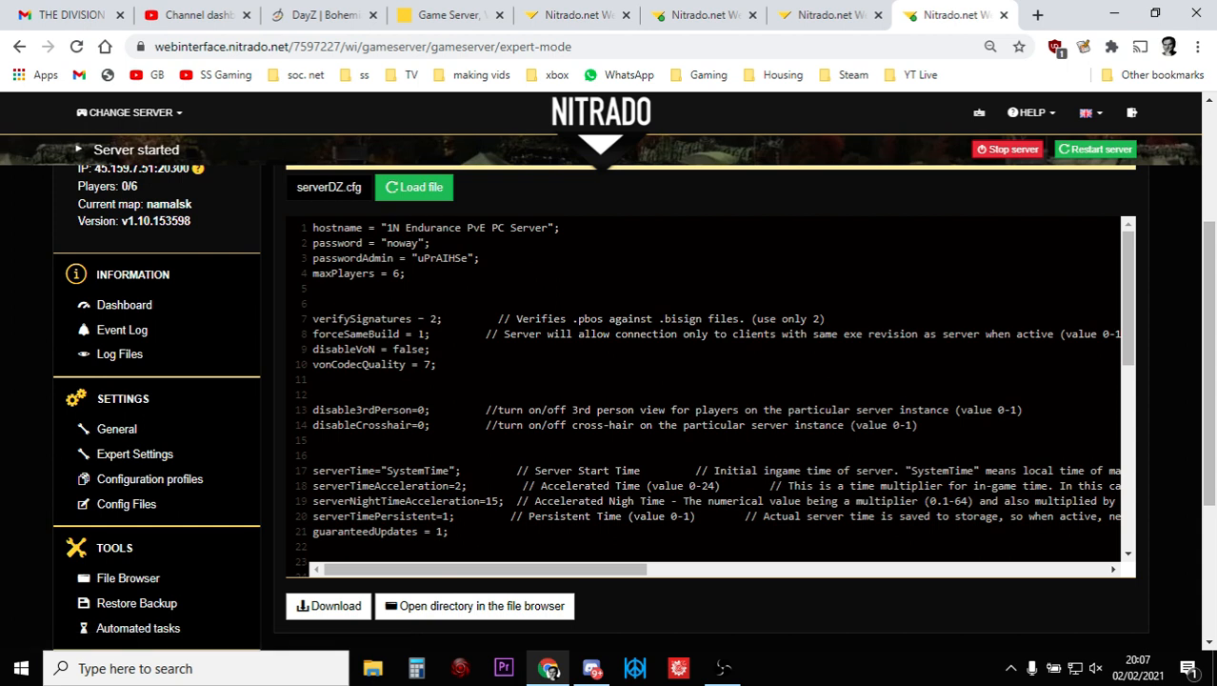
scroll(420, 325, "down", 2)
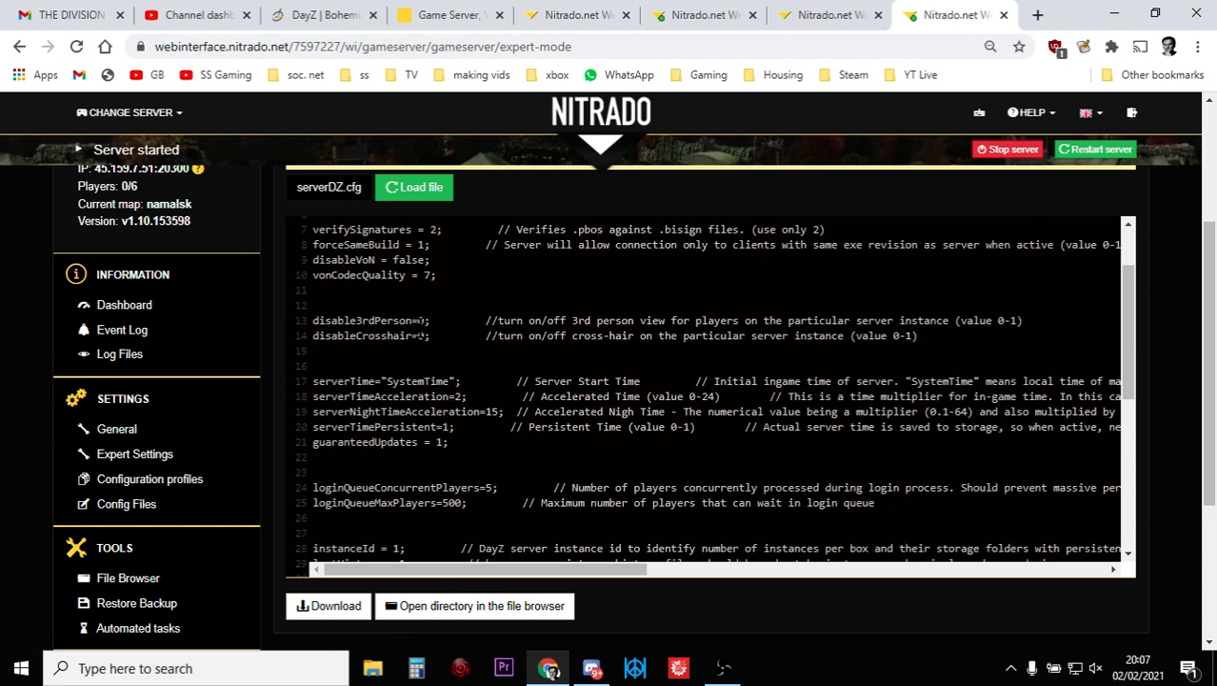
scroll(420, 326, "down", 2)
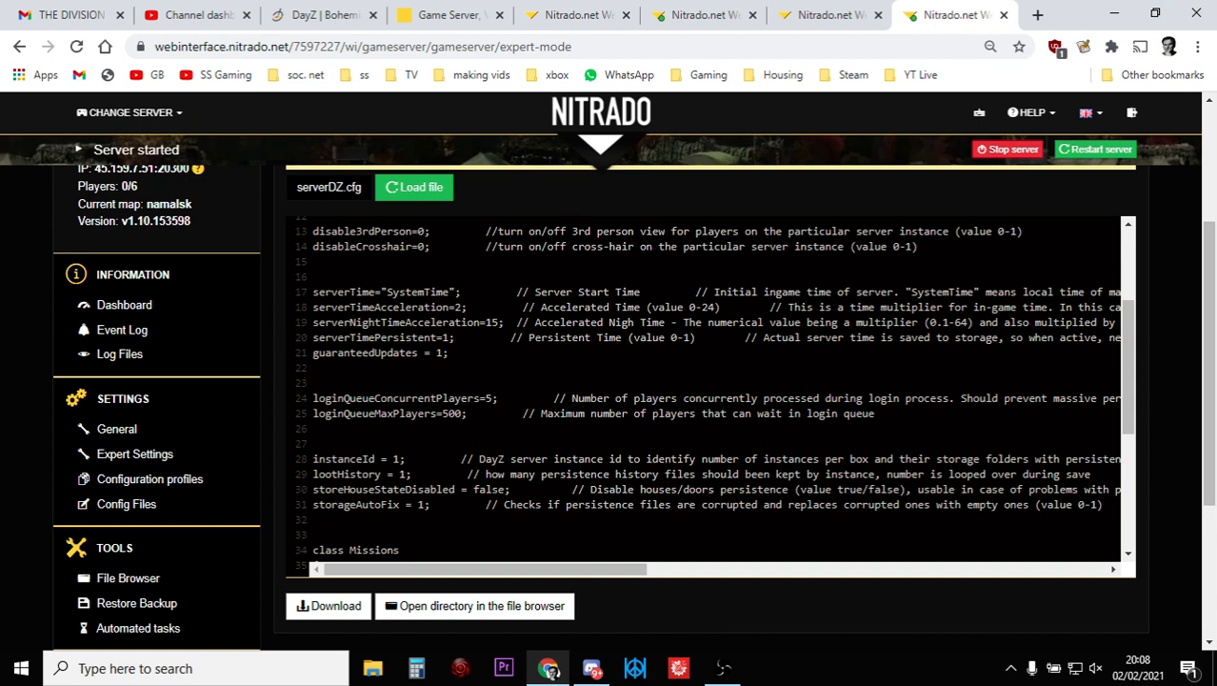
left_click_drag(629, 570, 892, 555)
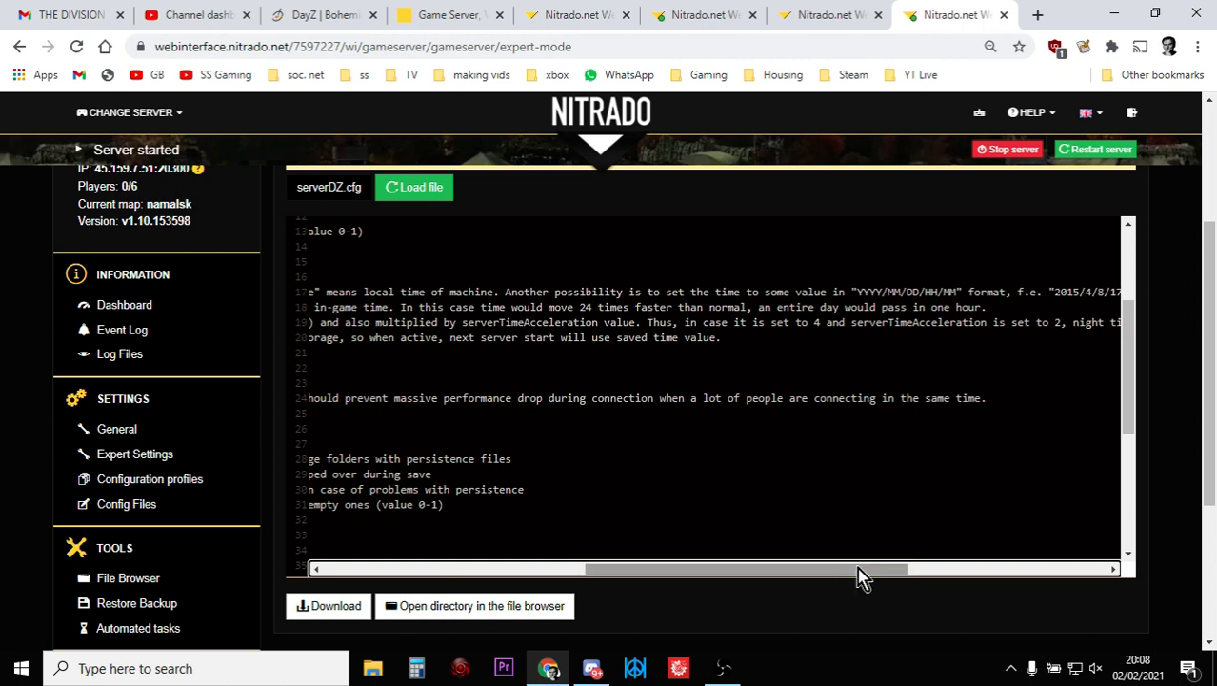
left_click_drag(858, 566, 880, 570)
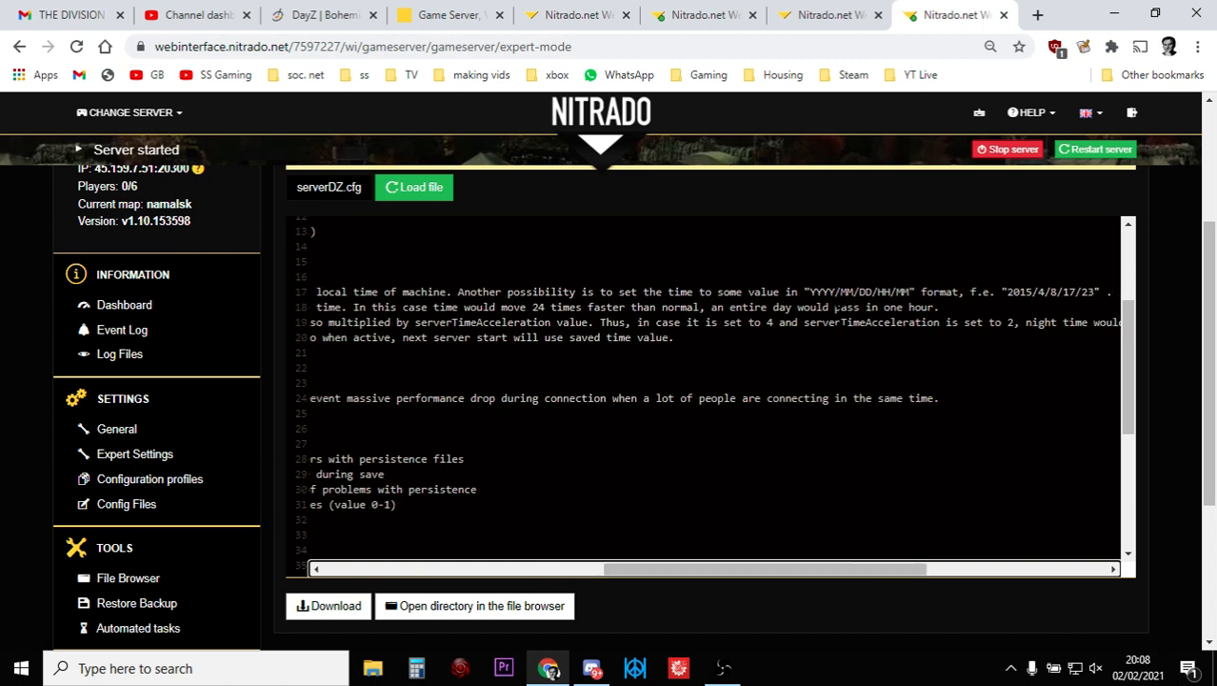
left_click_drag(912, 292, 811, 292)
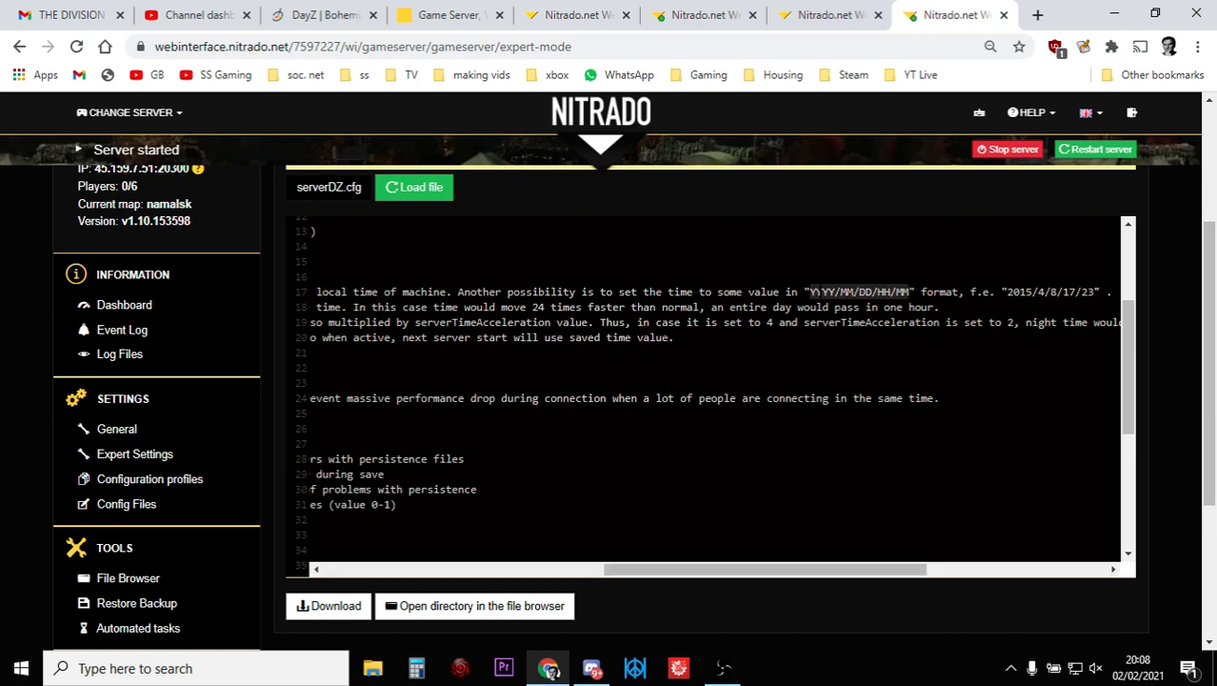
right_click(813, 292)
left_click(871, 359)
Replace the SystemTime value of serverTime with the copied YYYY/MM/DD/HH/MM format.
left_click_drag(779, 572, 467, 575)
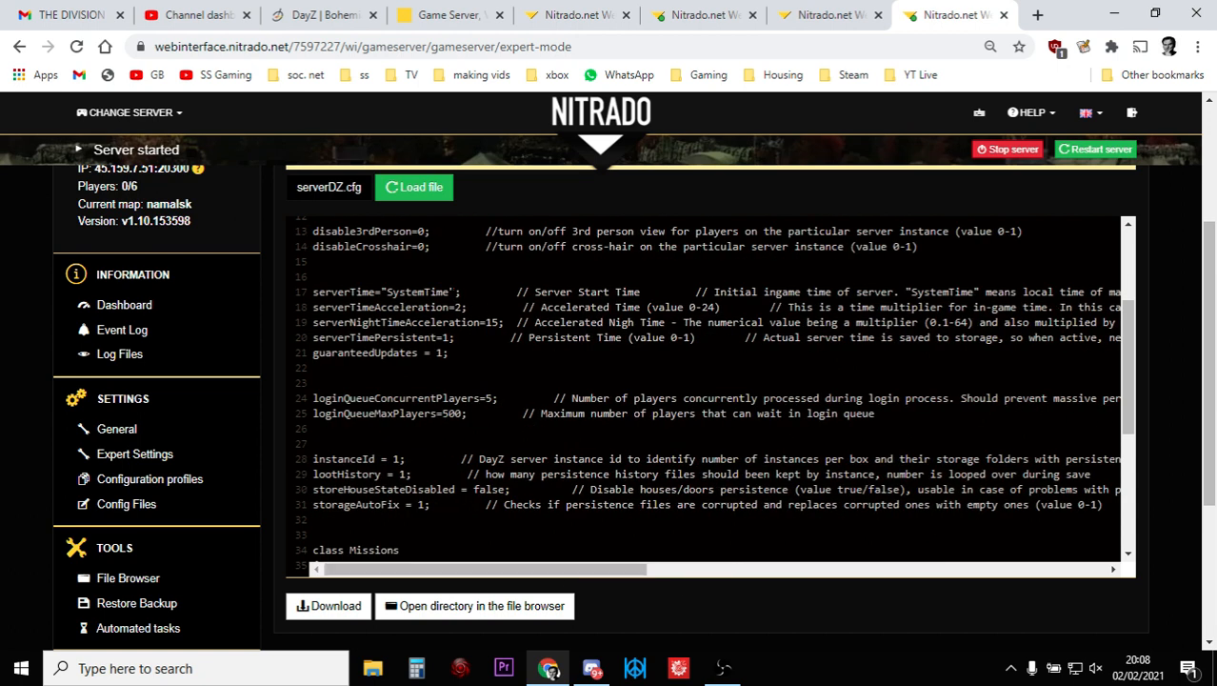
left_click_drag(450, 292, 387, 293)
right_click(394, 292)
left_click(455, 379)
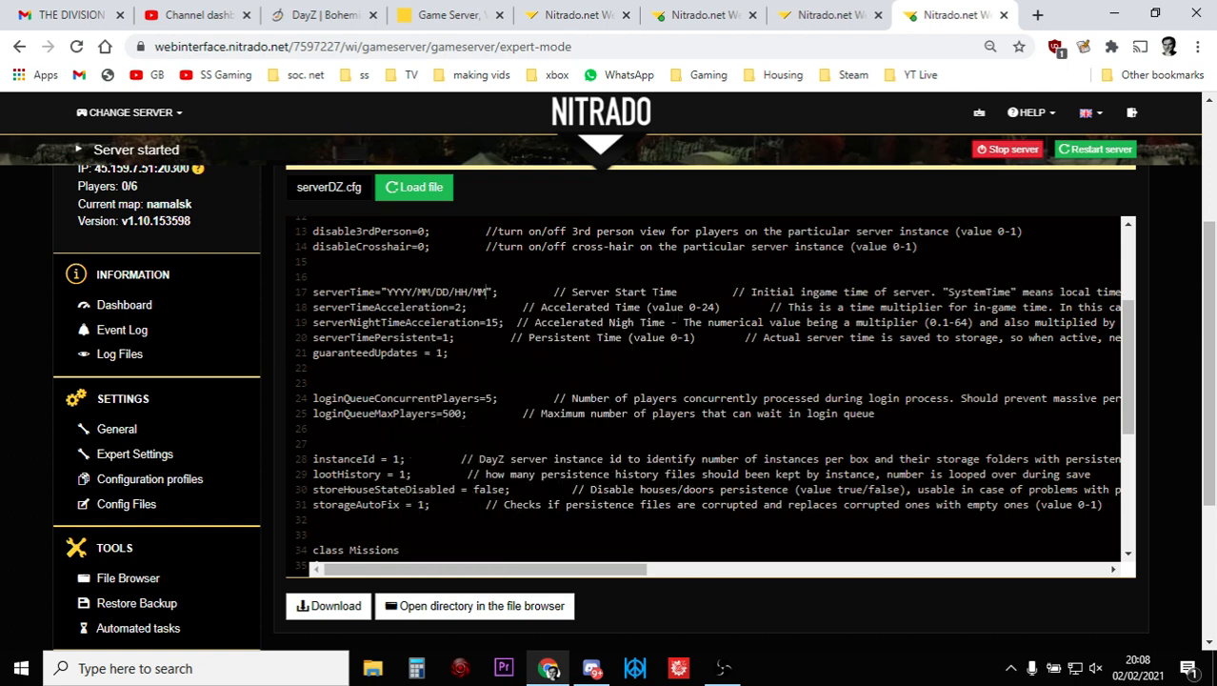
Fill in the date part of serverTime as 2019/08/01, matching the PS4 server's custom server time.
key("BackSpace")
key("BackSpace")
key("BackSpace")
key("BackSpace")
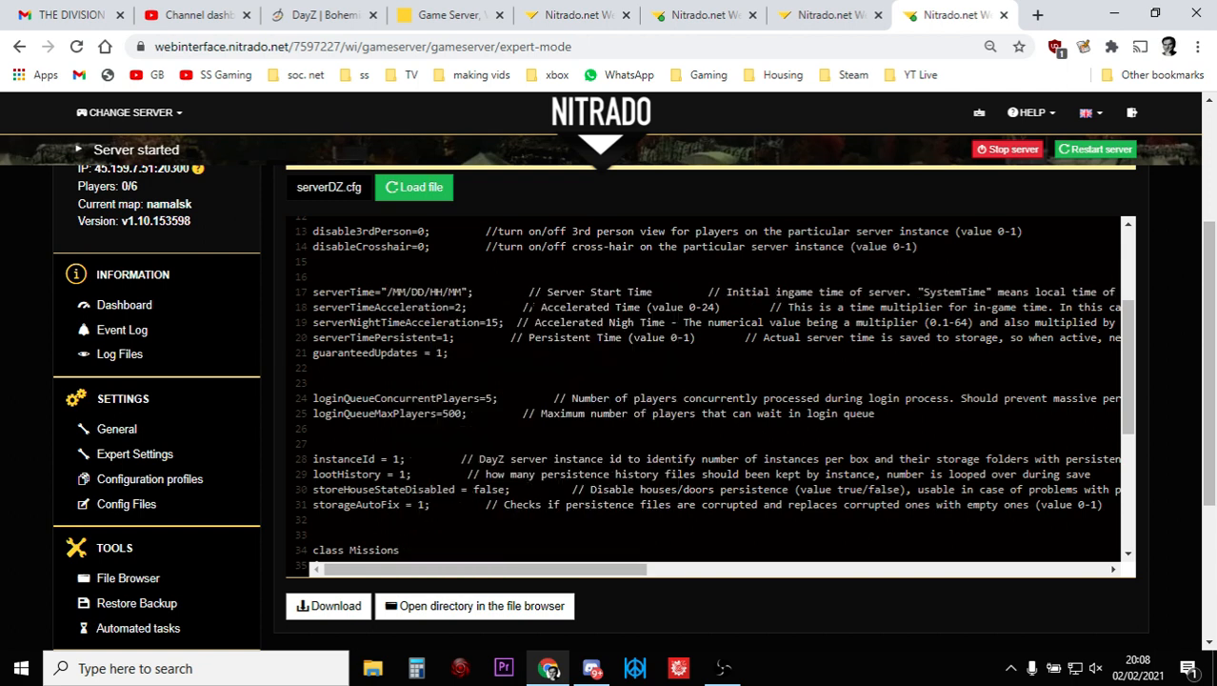
left_click(577, 17)
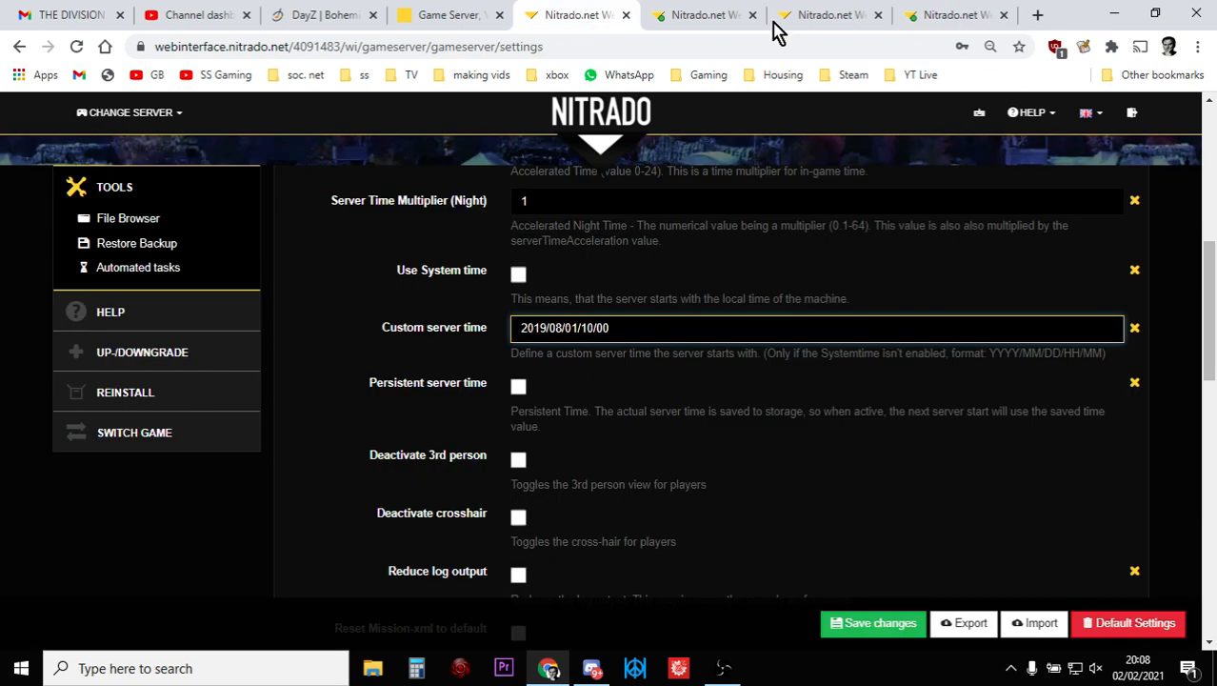
left_click(931, 16)
type("2019")
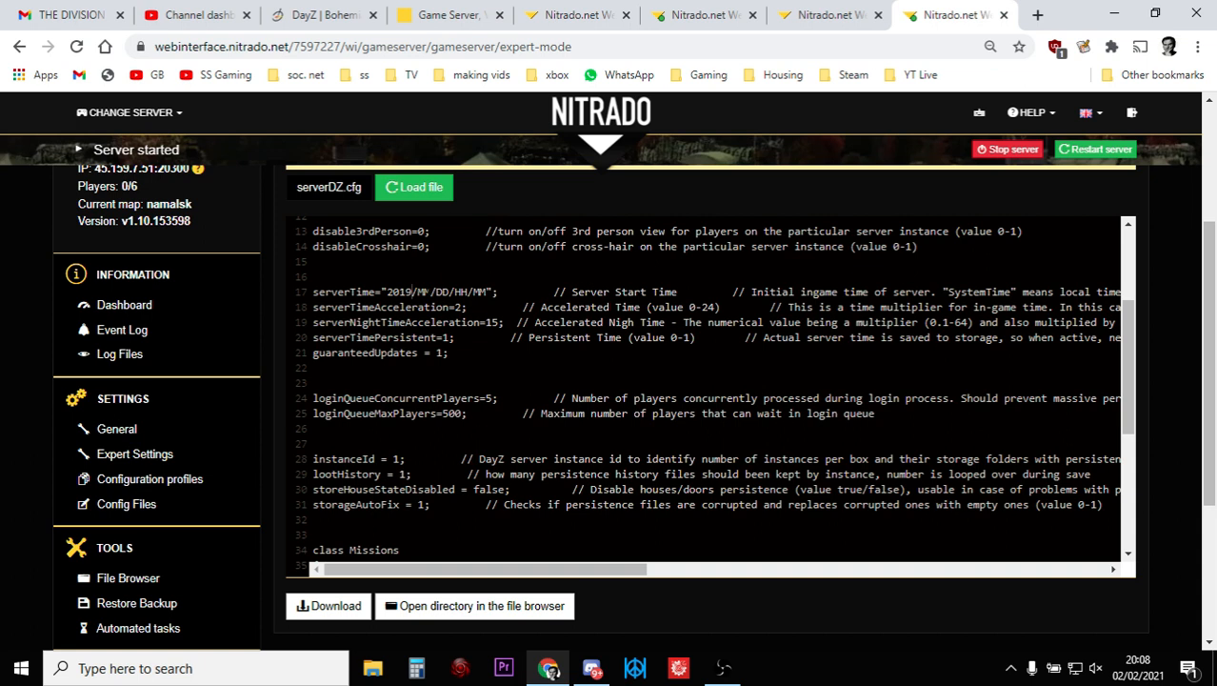
key("BackSpace")
key("BackSpace")
type("08")
left_click(450, 294)
key("BackSpace")
key("BackSpace")
type("01")
Fill in the hour and minutes of serverTime as 10/00.
left_click(468, 292)
key("BackSpace")
key("BackSpace")
type("10")
key("BackSpace")
key("BackSpace")
type("00")
Set both serverTimeAcceleration and serverNightTimeAcceleration to 1 in serverDZ.cfg.
key("BackSpace")
type("1")
key("BackSpace")
key("BackSpace")
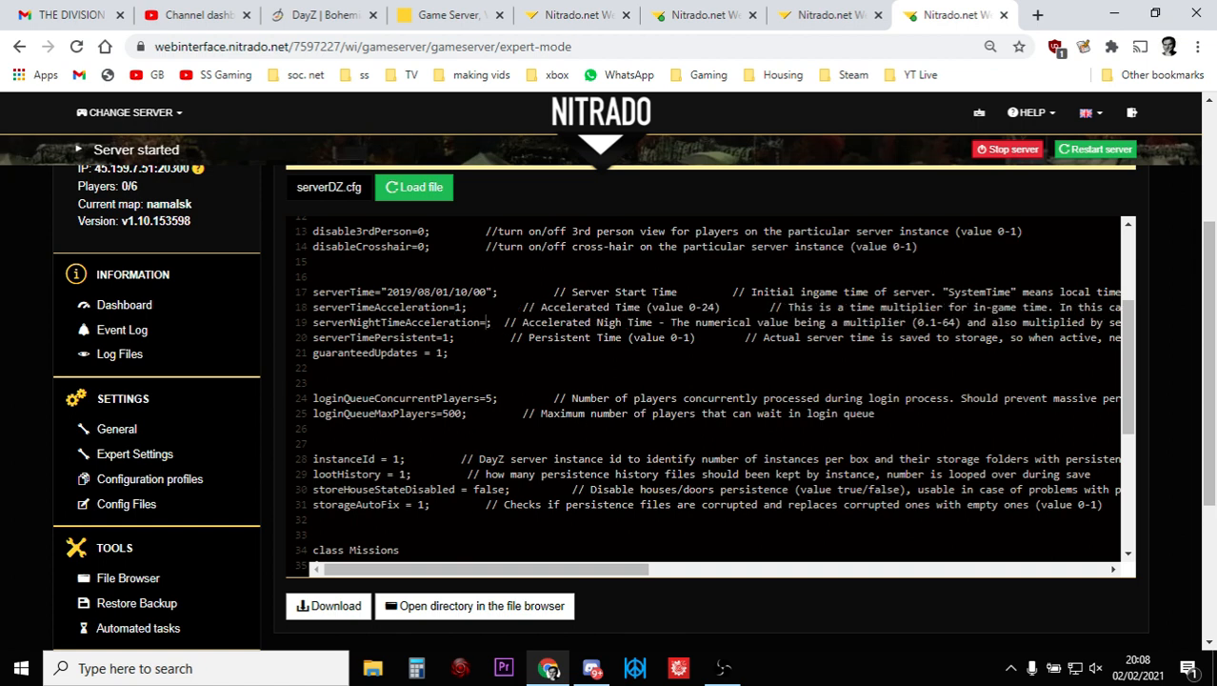
type("1")
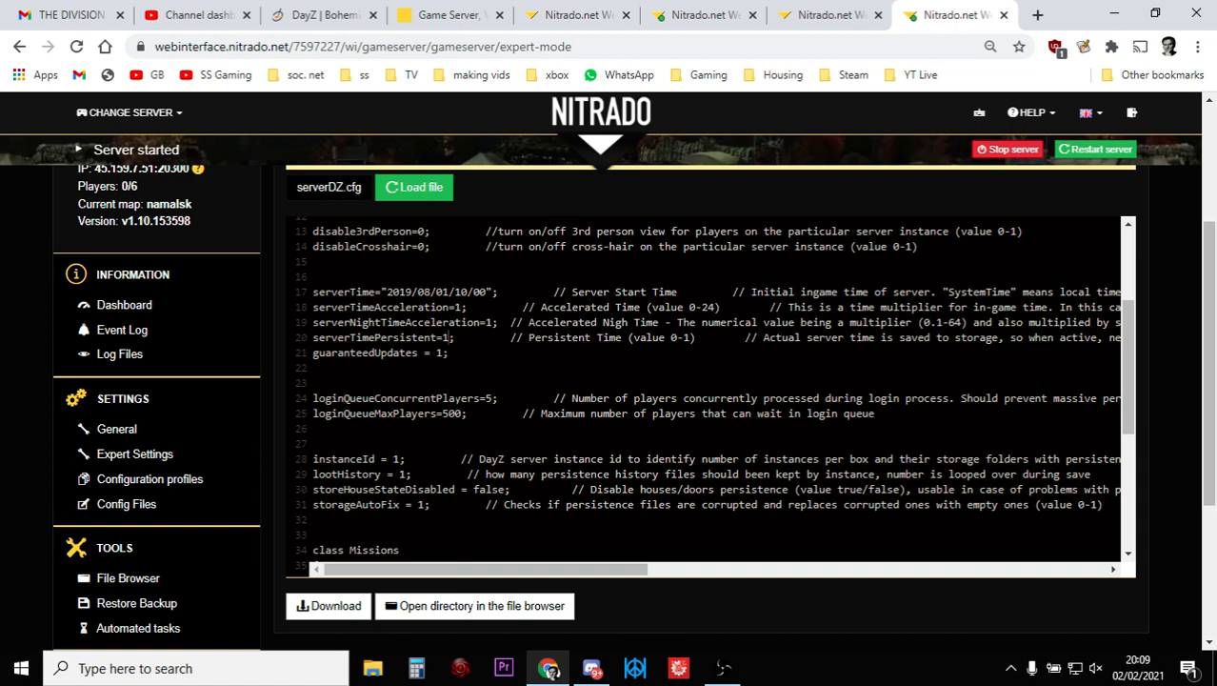
Set serverTimePersistent to 0 in serverDZ.cfg and return to the messages.xml file of the PS4 server.
key("BackSpace")
type("0")
left_click(808, 17)
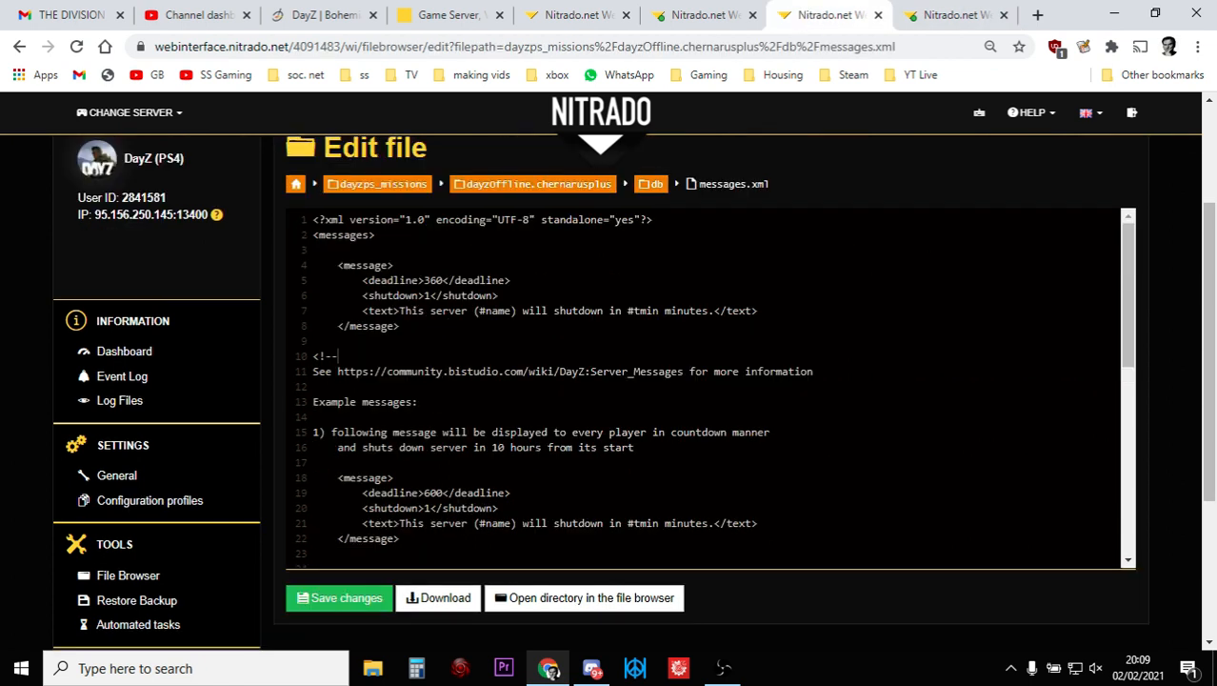
Change the hour in the PS4 server's Custom server time so it reads 2019/08/01/22/00.
left_click(930, 16)
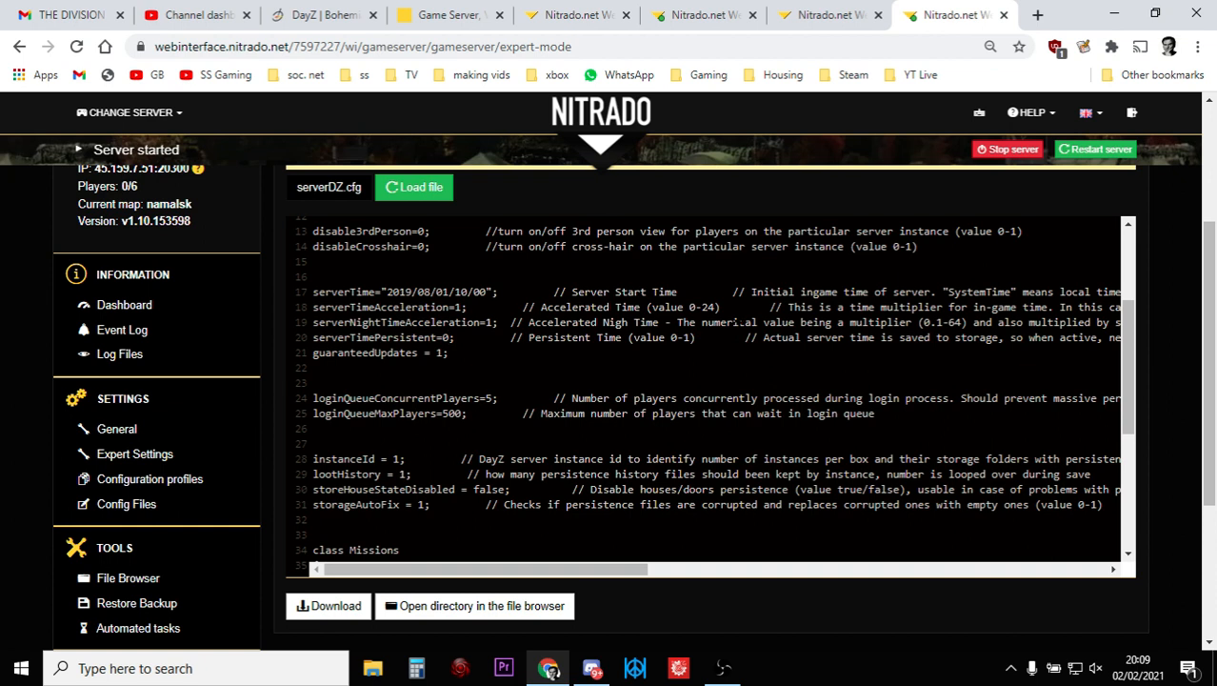
left_click(579, 15)
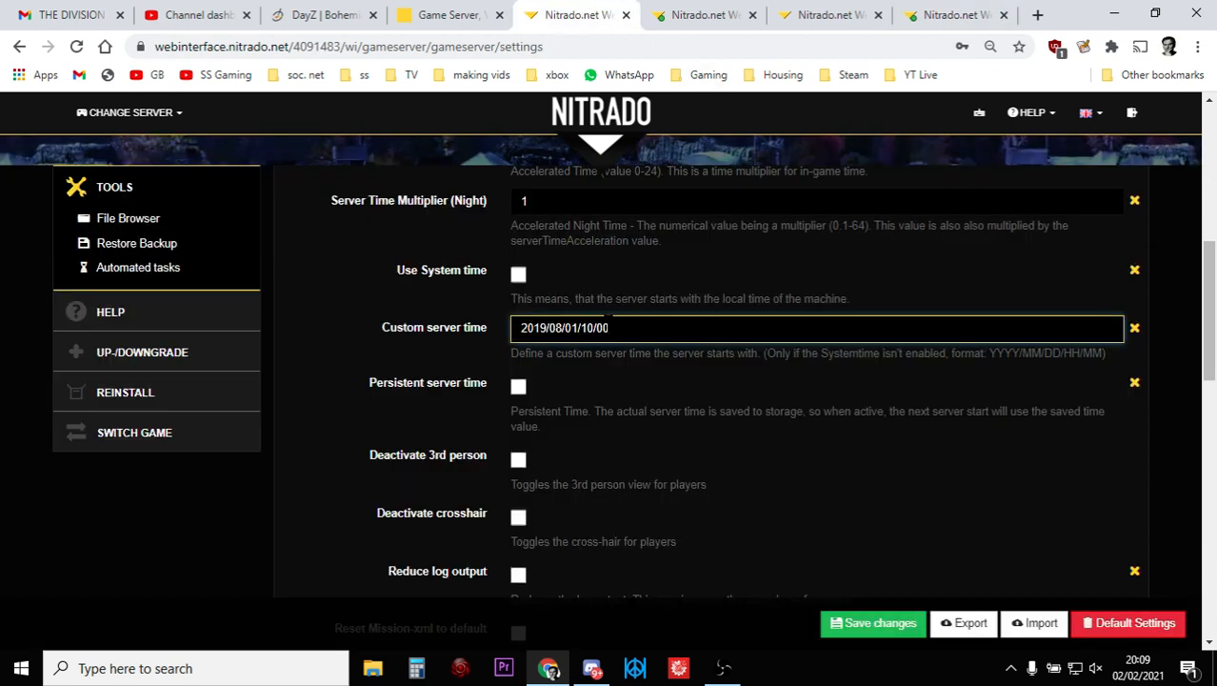
scroll(600, 285, "up", 6)
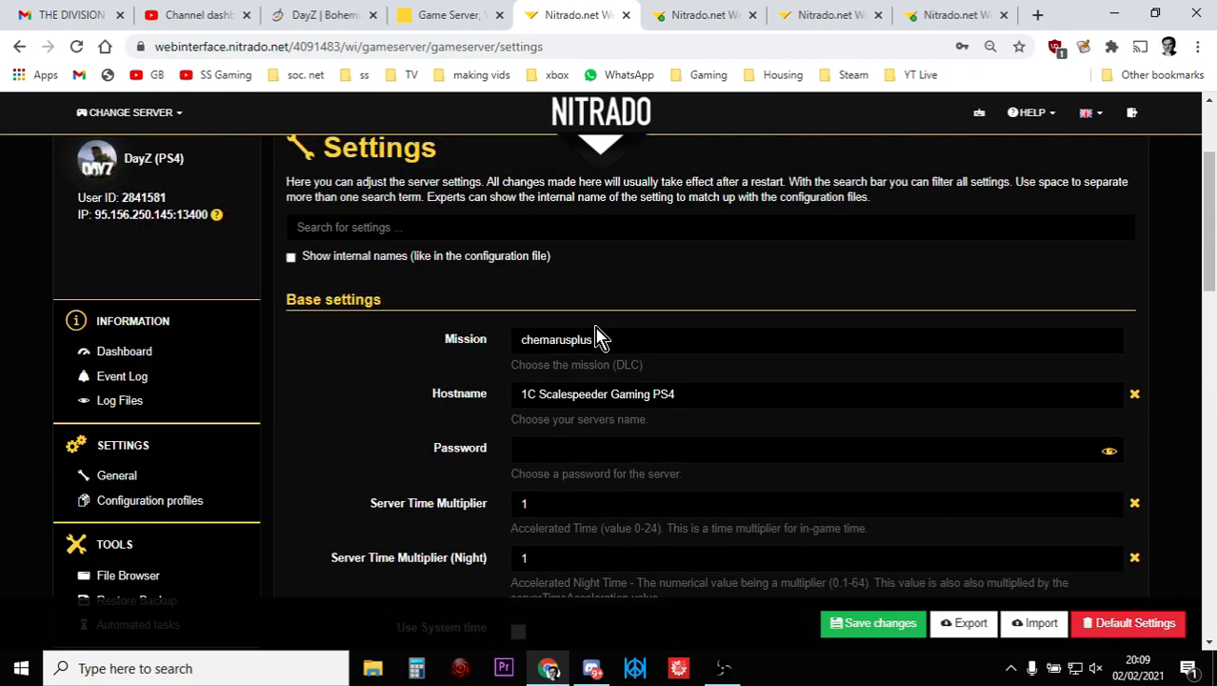
scroll(600, 337, "down", 2)
scroll(600, 336, "down", 2)
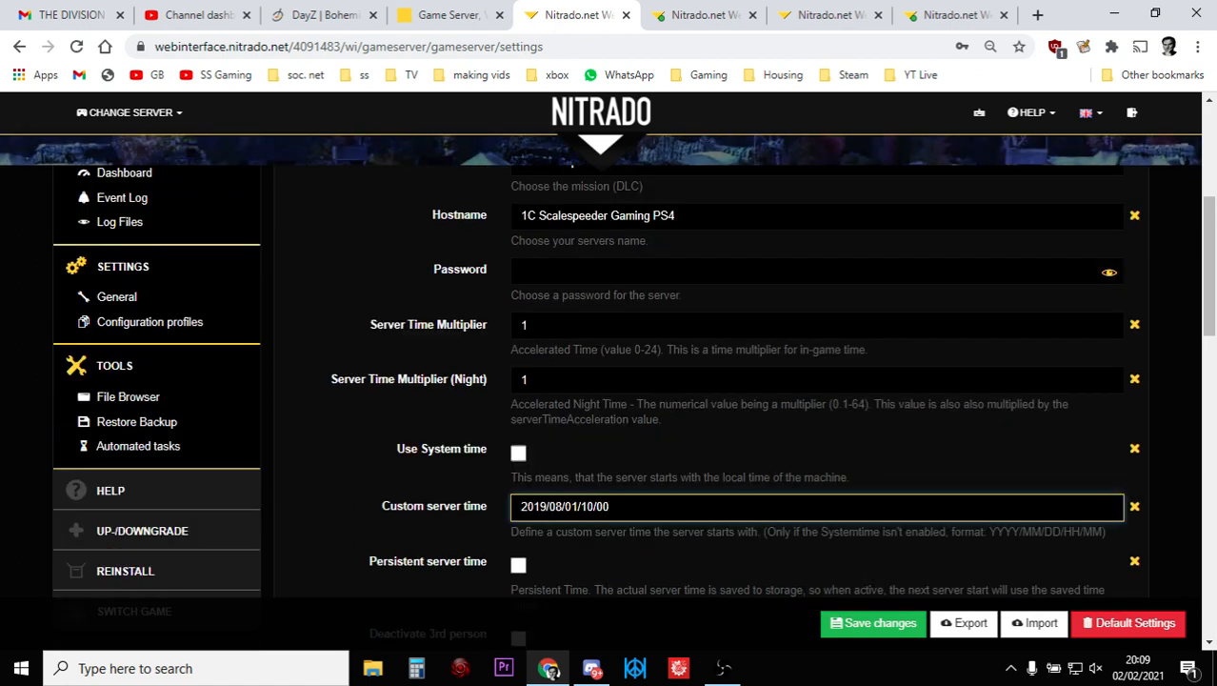
scroll(595, 386, "down", 2)
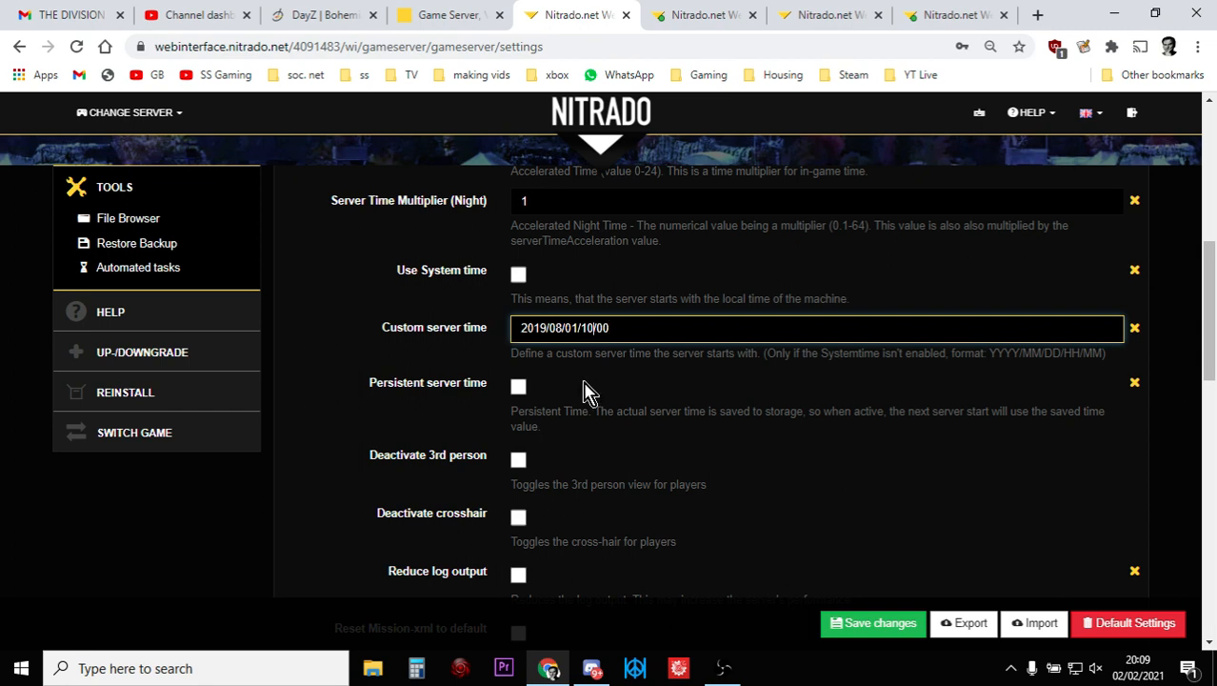
key("BackSpace")
key("BackSpace")
type("22")
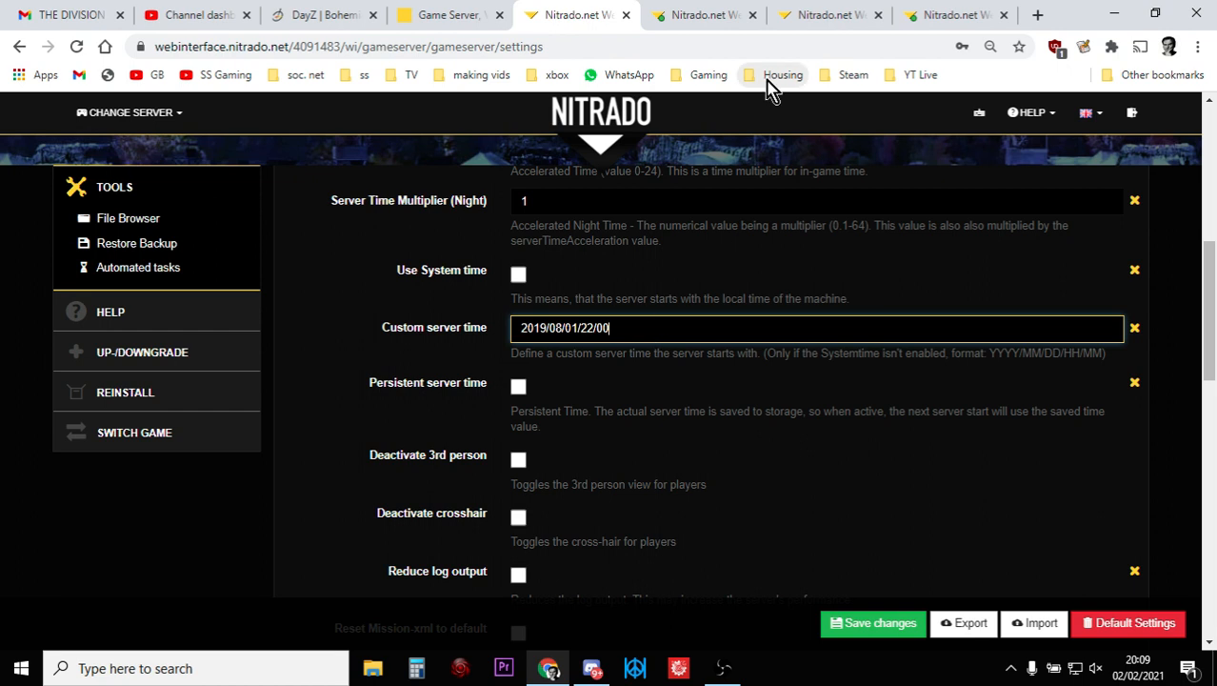
Change the hour of serverTime to 22 in the PC server's serverDZ.cfg.
left_click(828, 21)
left_click(943, 21)
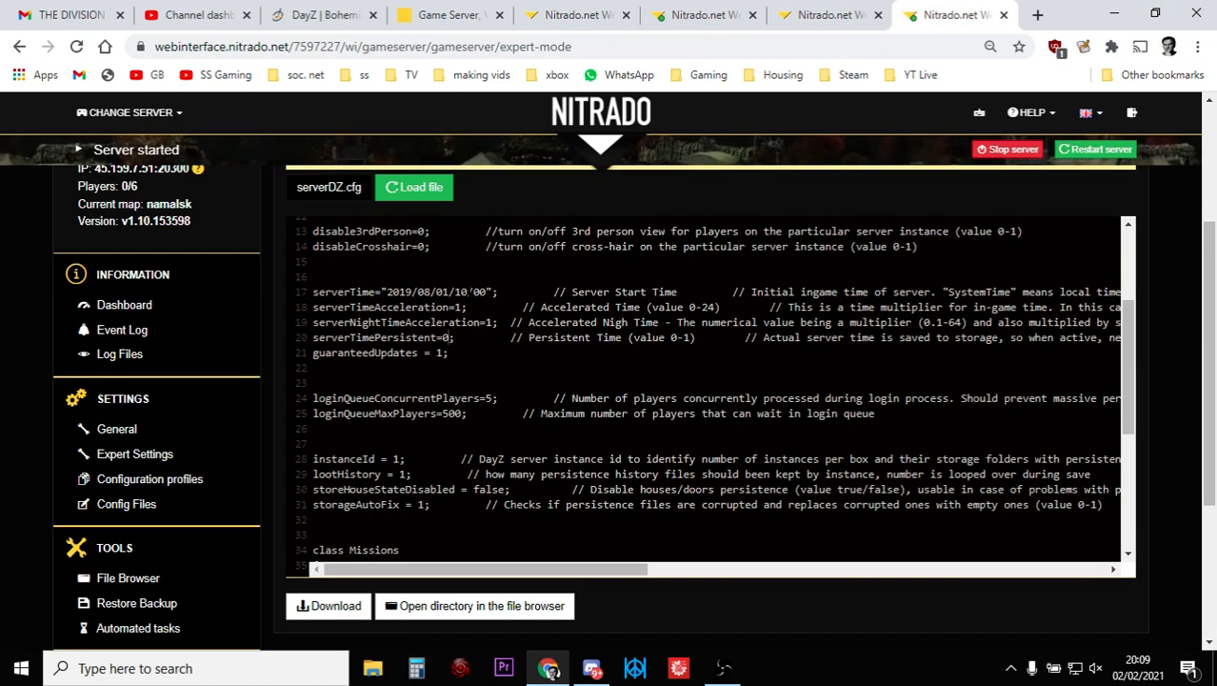
key("BackSpace")
key("BackSpace")
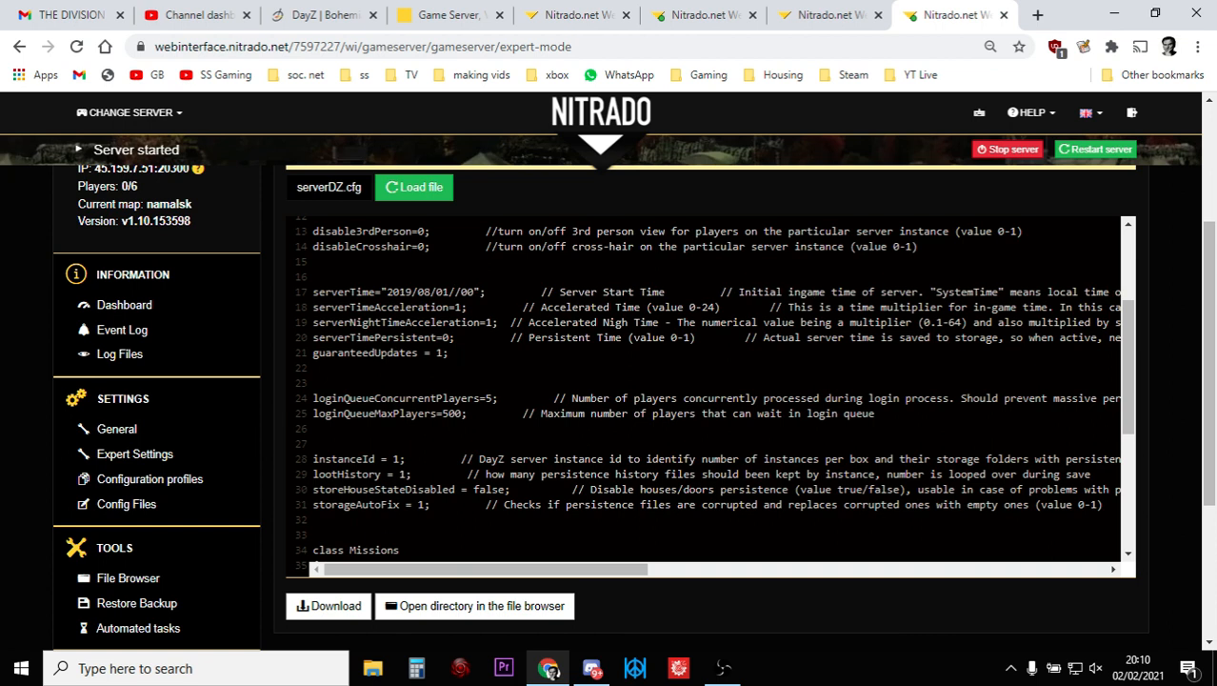
type("22")
Review the PS4 time settings, the restart message in messages.xml and the serverDZ.cfg time values, ending on Bohemia's DayZ page.
left_click(823, 17)
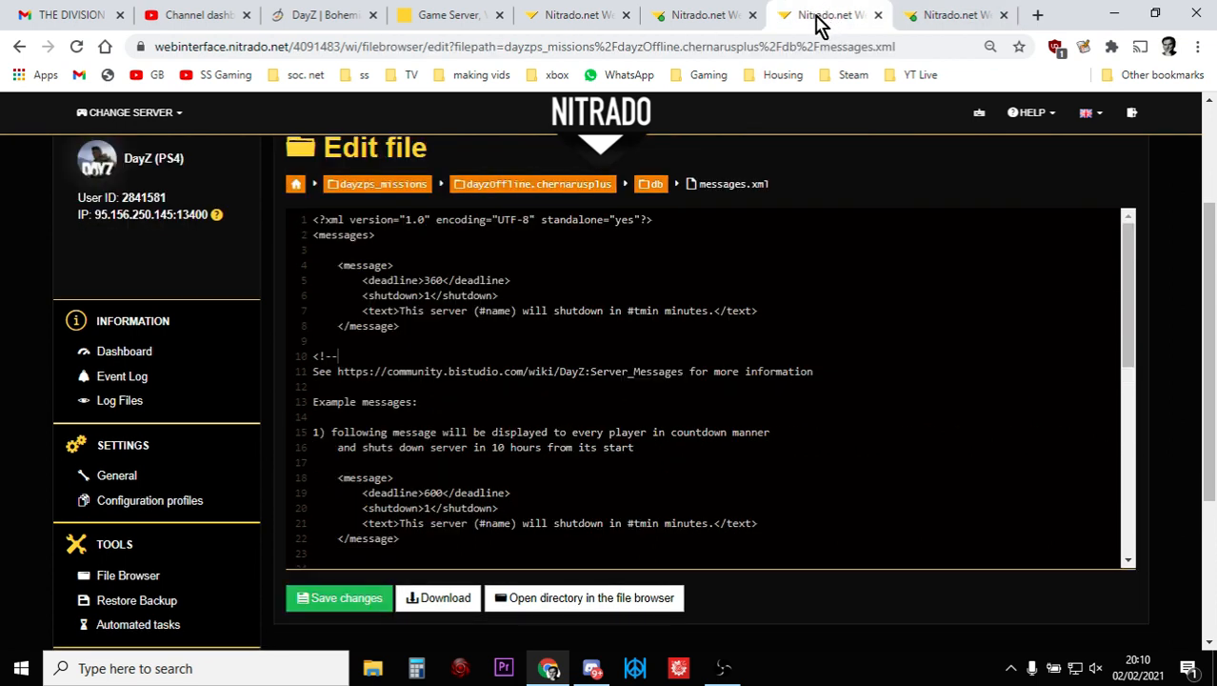
left_click(671, 18)
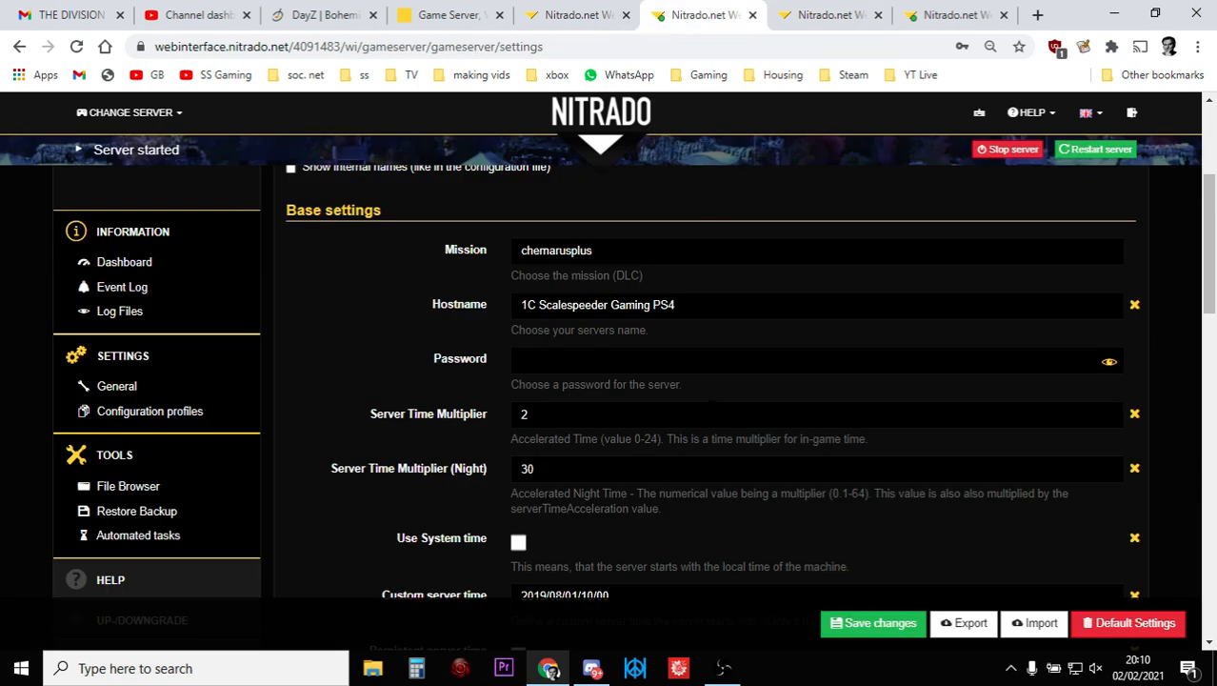
left_click(582, 15)
scroll(638, 429, "up", 1)
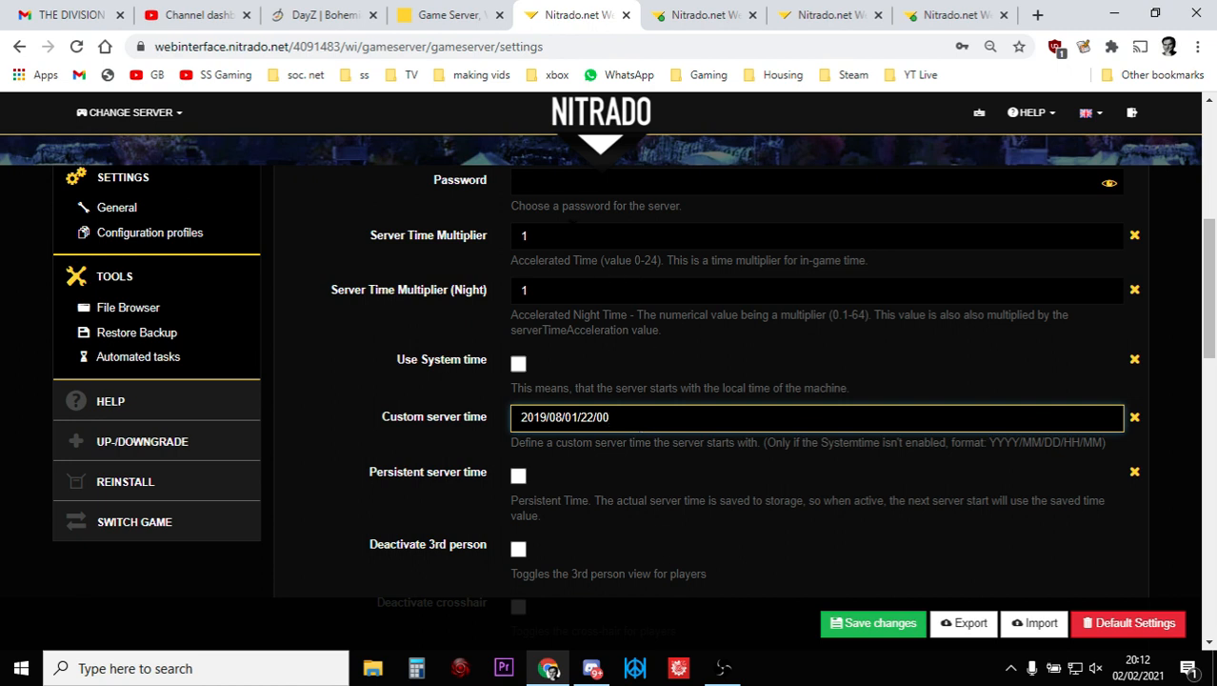
scroll(557, 353, "down", 1)
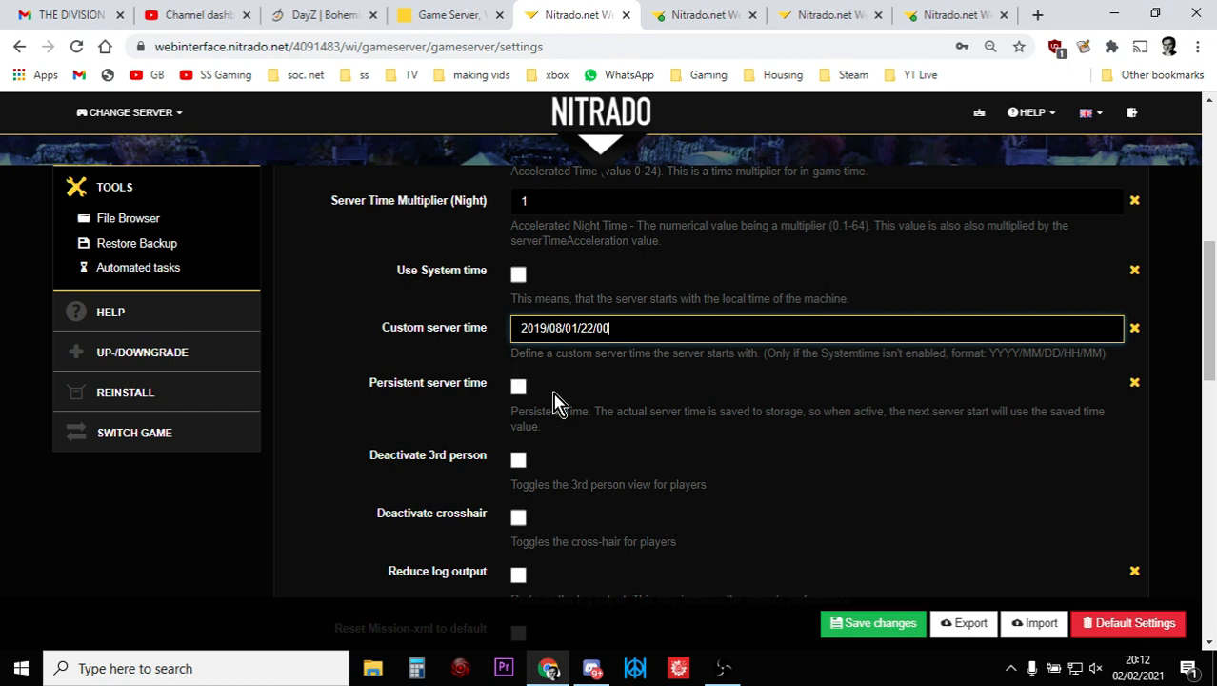
left_click(698, 17)
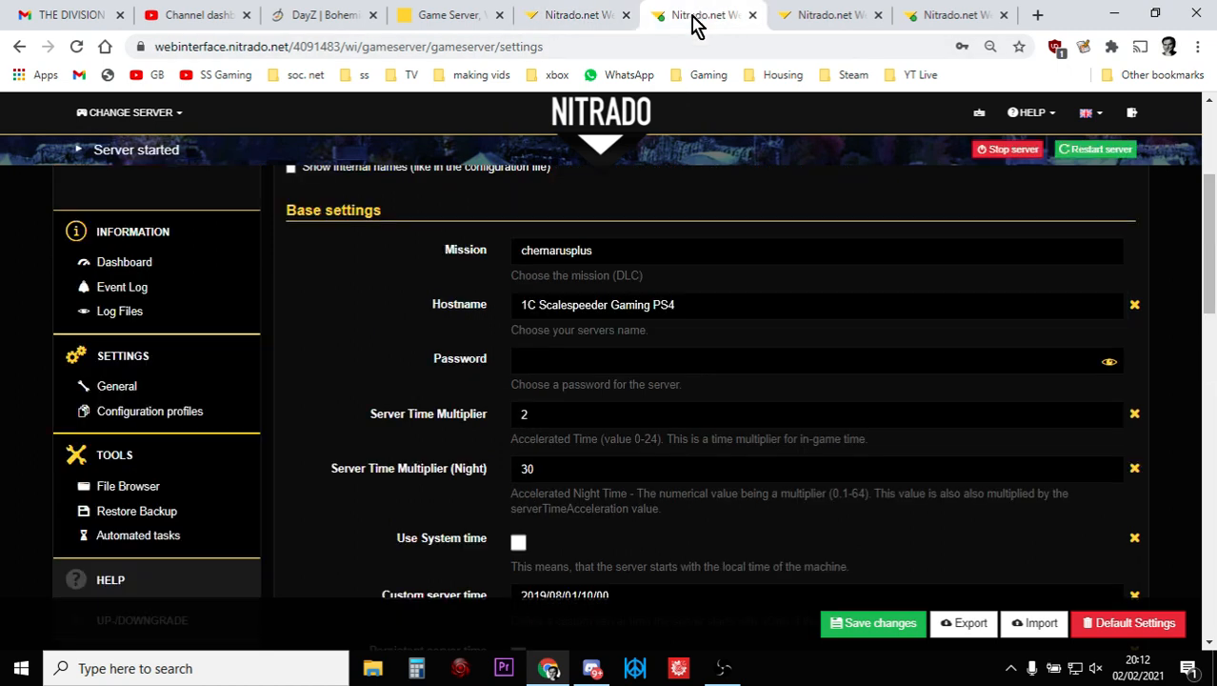
left_click(821, 13)
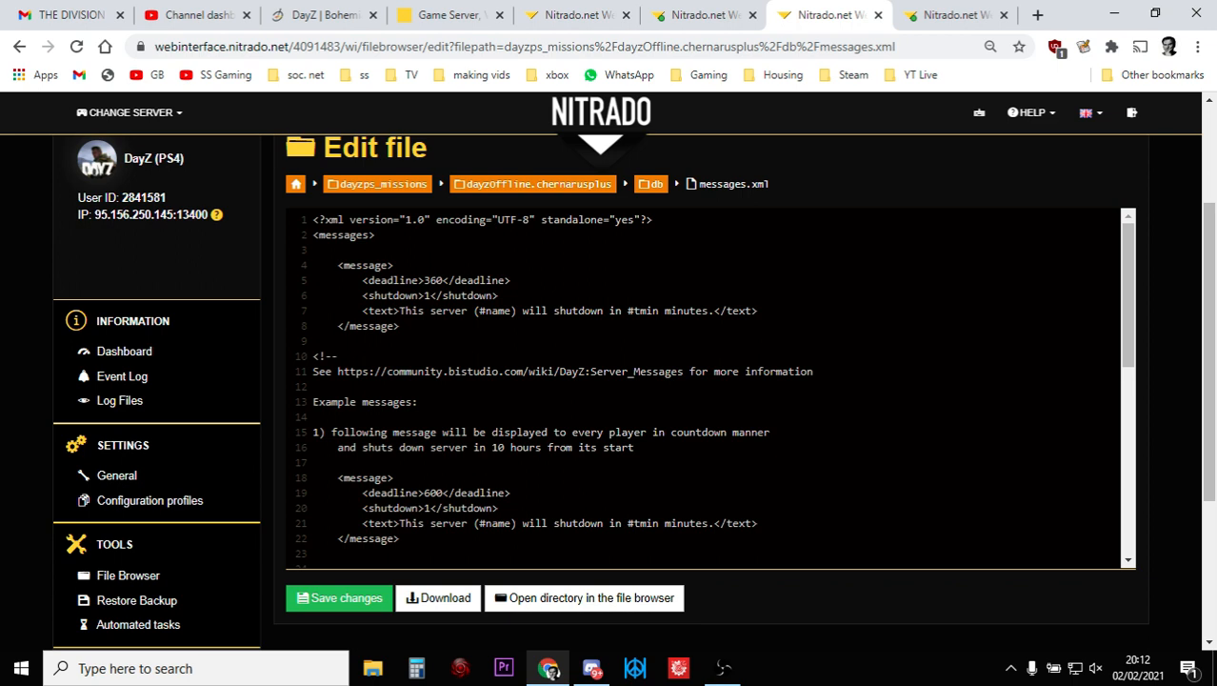
left_click(680, 17)
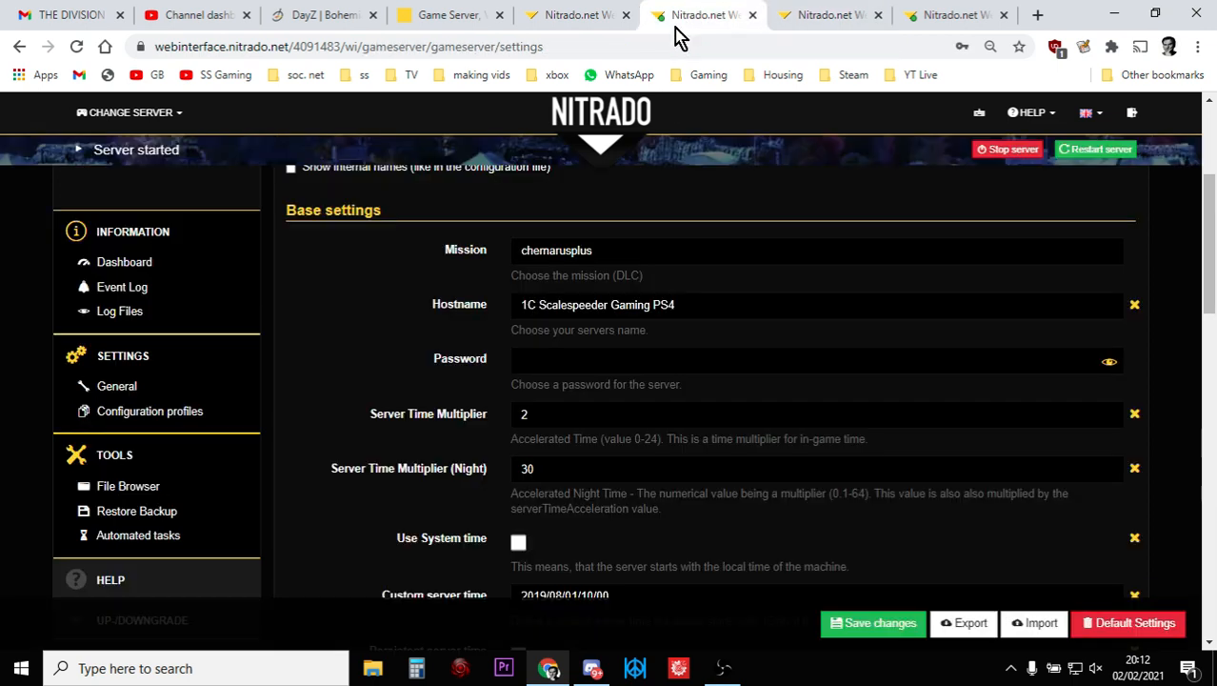
left_click(572, 11)
left_click(914, 12)
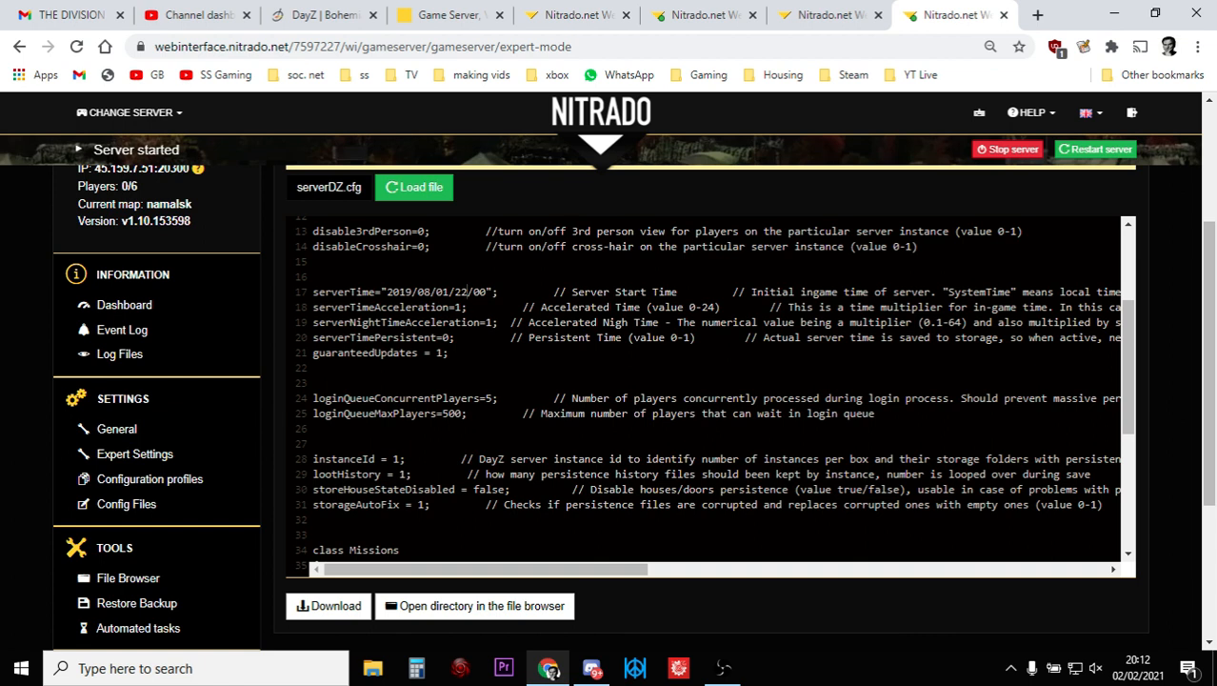
scroll(511, 371, "down", 2)
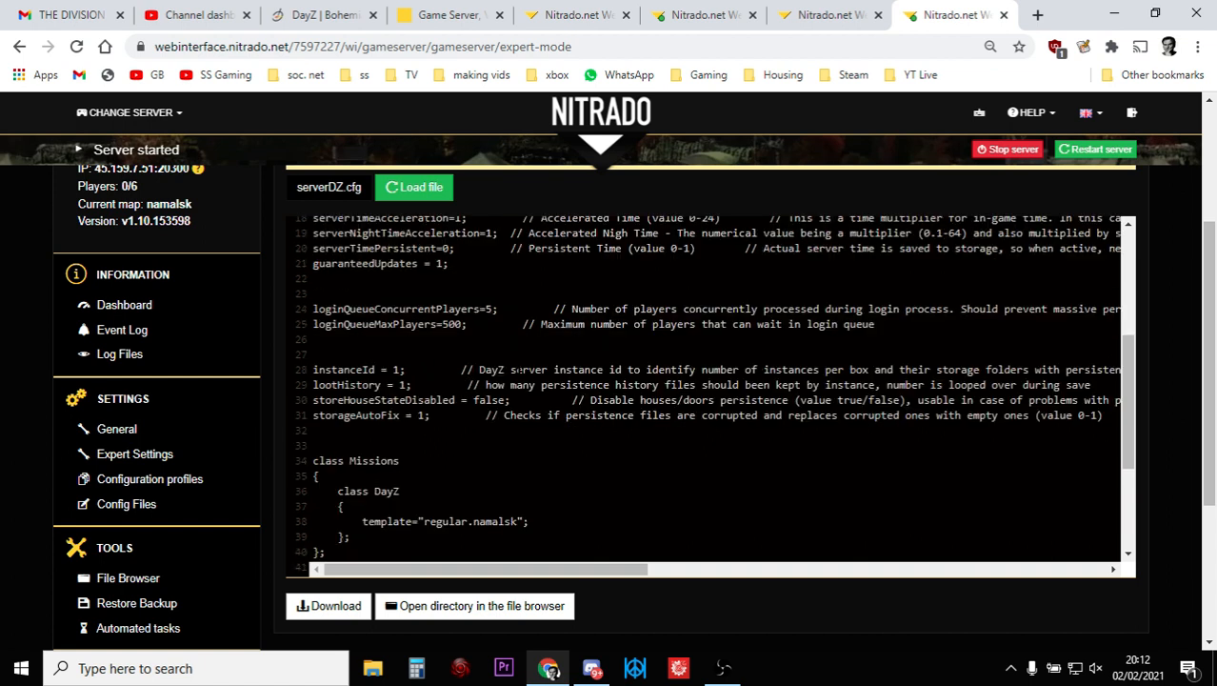
scroll(512, 381, "up", 4)
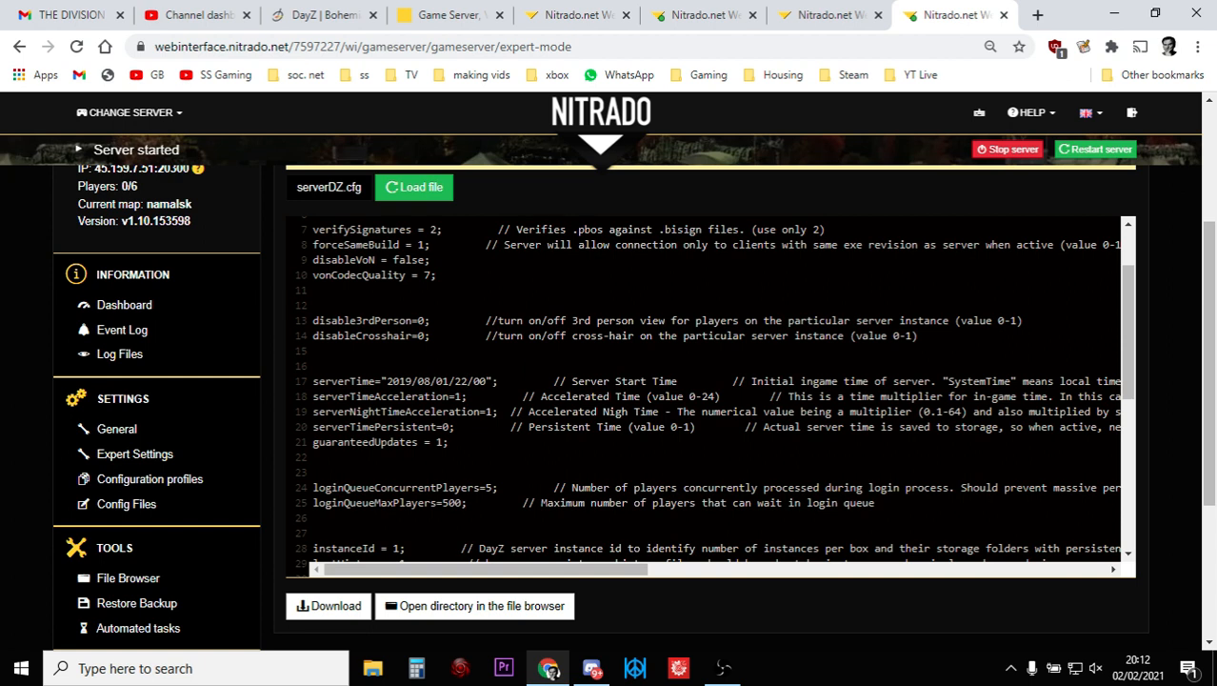
left_click(329, 15)
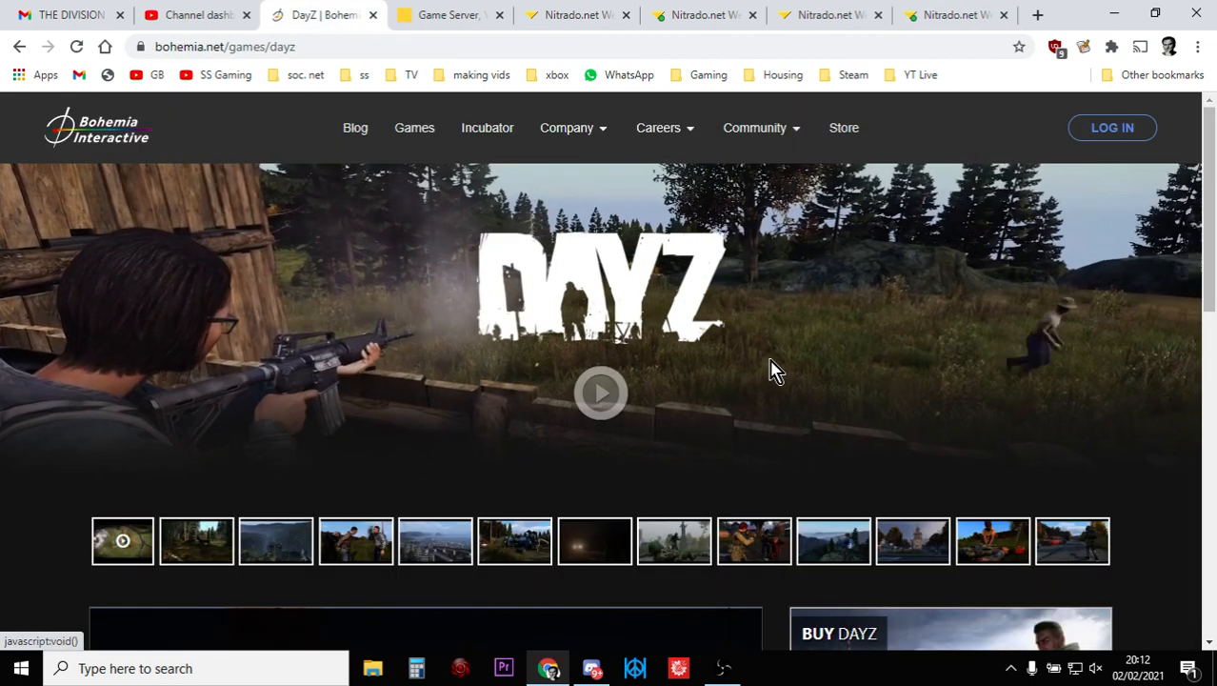